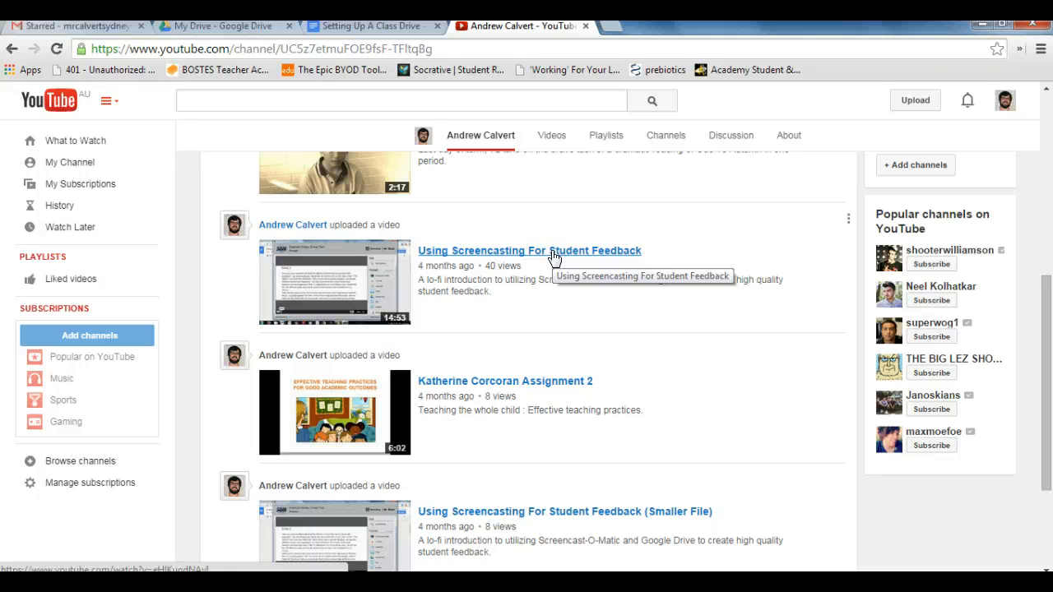
Step: Switch to the "Setting Up A Class Drive" document and examine its numbered outline of setup steps
{"action": "left_click", "coordinate": [361, 26]}
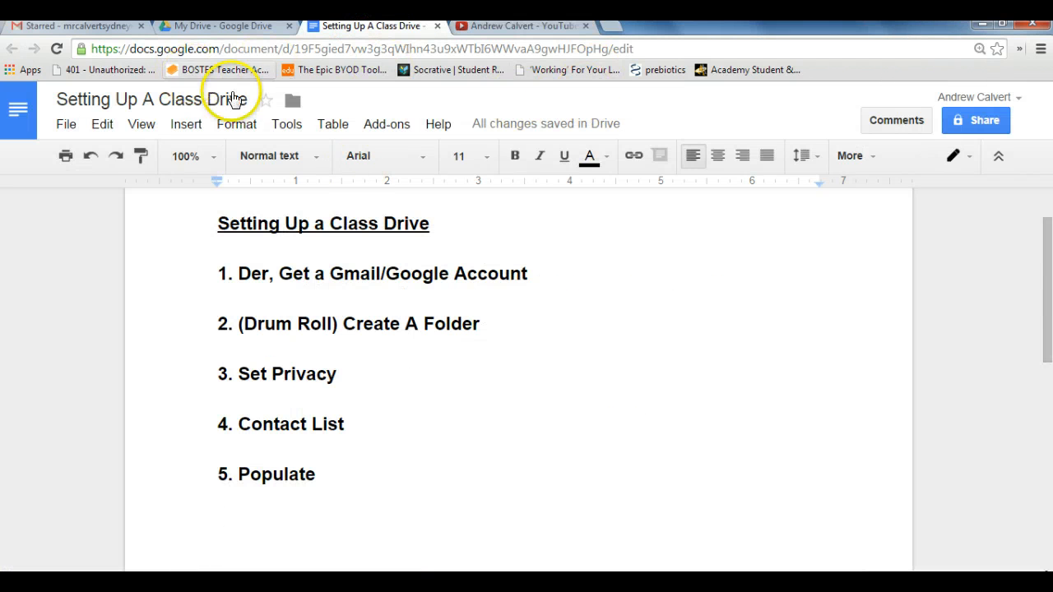
{"action": "double_click", "coordinate": [453, 237]}
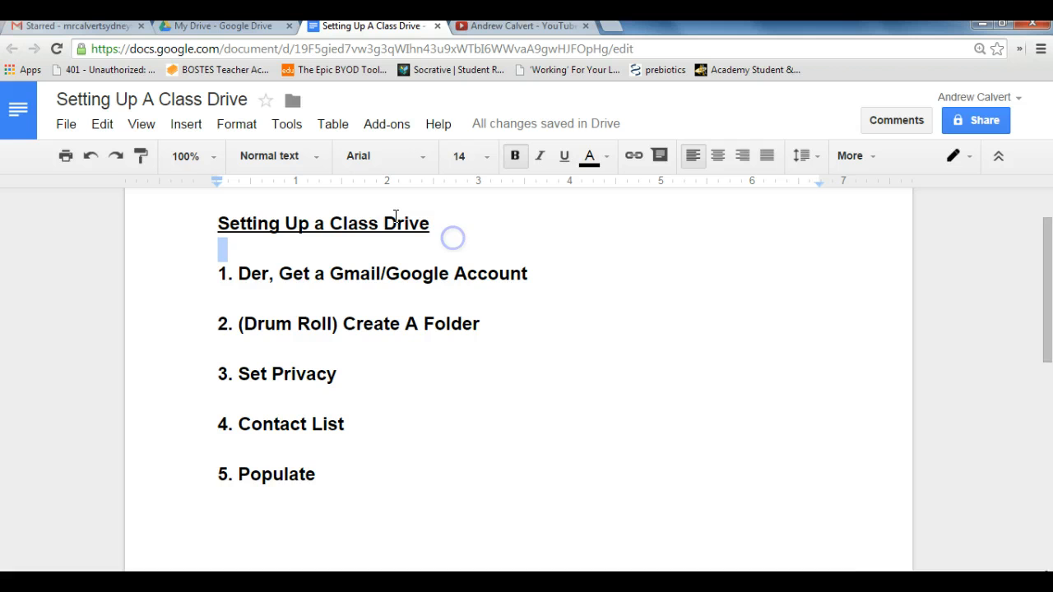
{"action": "left_click", "coordinate": [119, 105]}
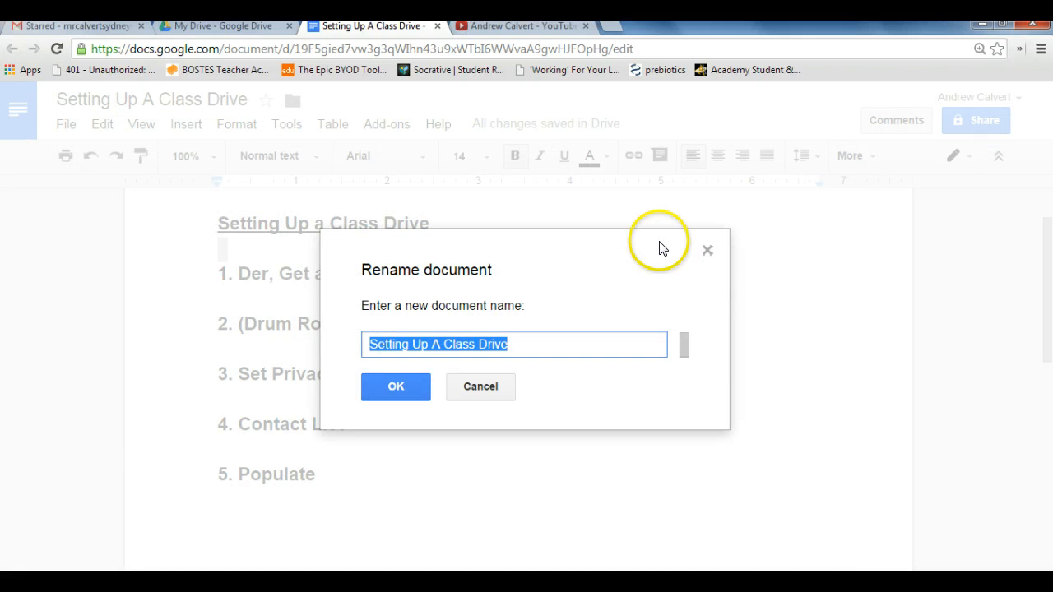
{"action": "left_click", "coordinate": [706, 250]}
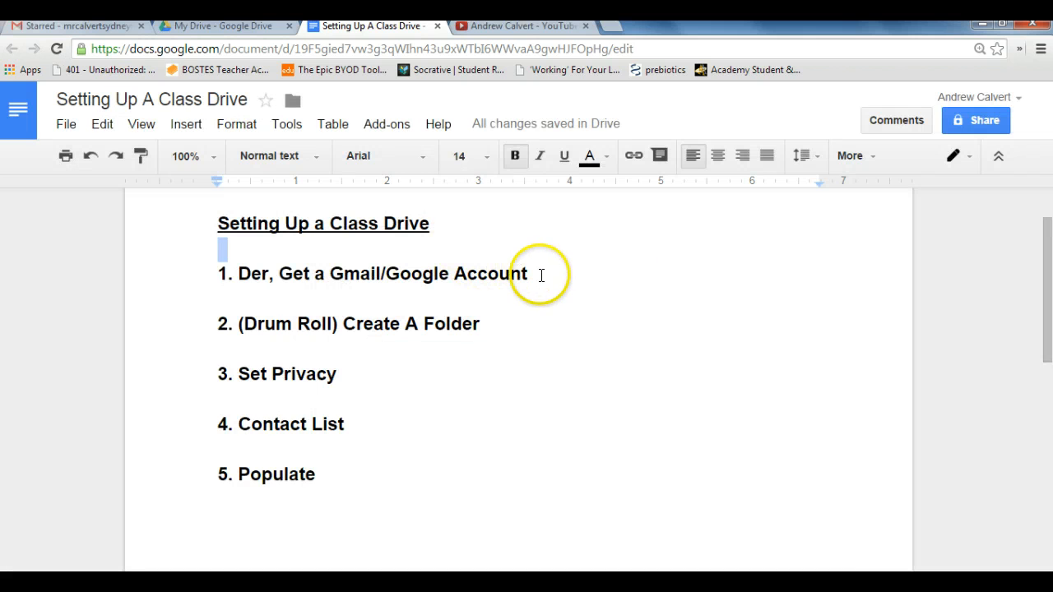
{"action": "left_click_drag", "start_coordinate": [541, 275], "coordinate": [124, 280]}
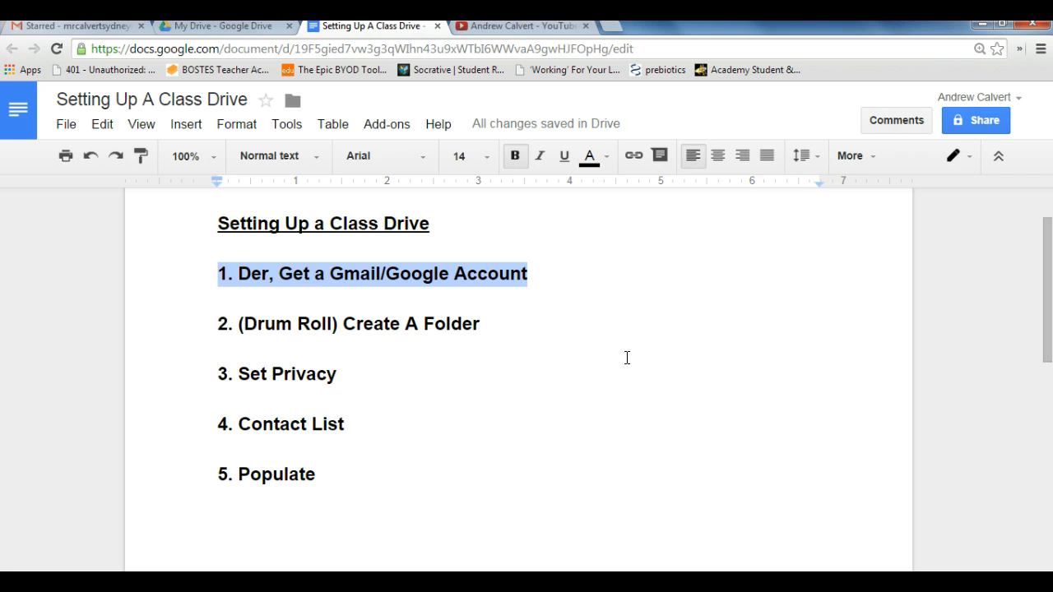
{"action": "left_click", "coordinate": [541, 274]}
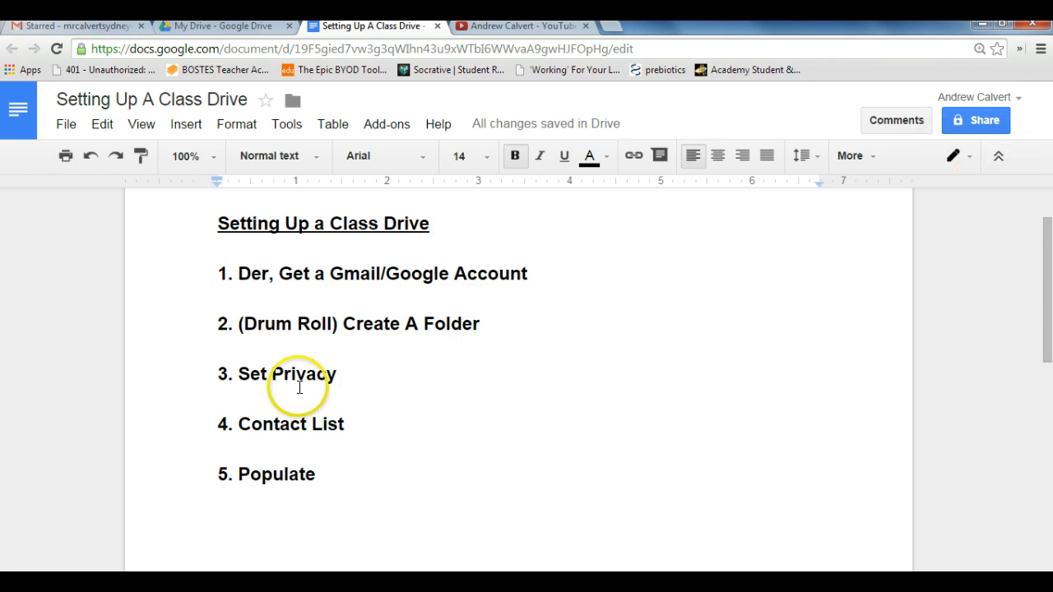
{"action": "left_click", "coordinate": [482, 324]}
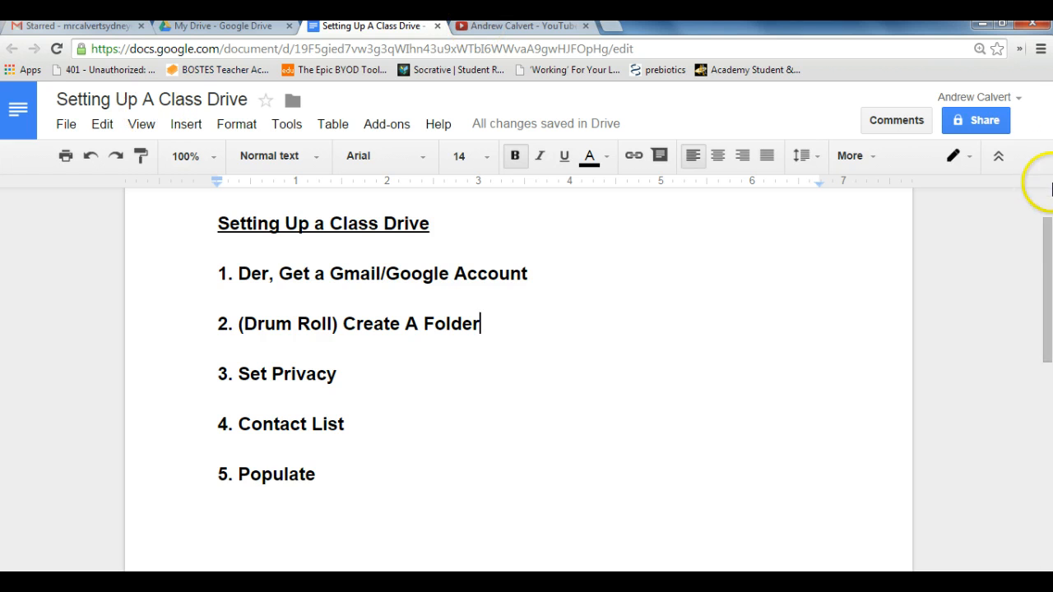
{"action": "left_click", "coordinate": [995, 158]}
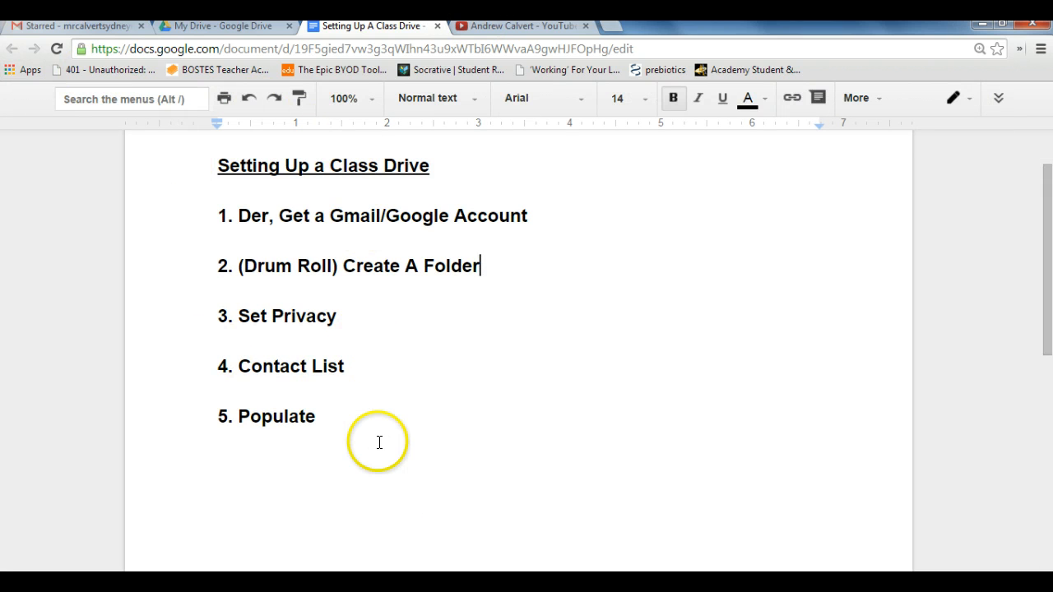
{"action": "left_click", "coordinate": [348, 425]}
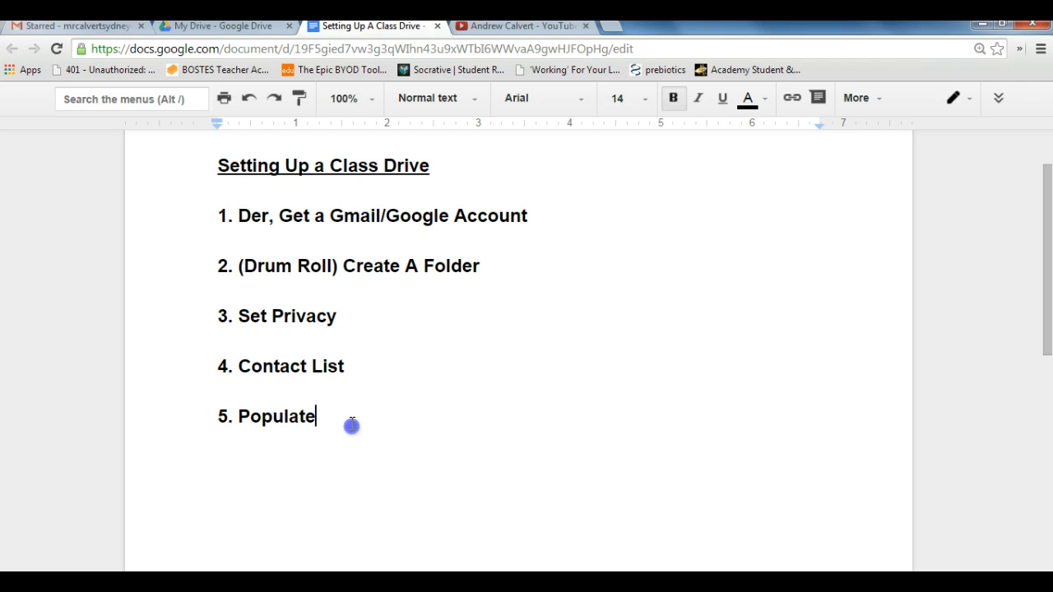
{"action": "left_click", "coordinate": [340, 314]}
{"action": "left_click", "coordinate": [493, 266]}
{"action": "left_click", "coordinate": [539, 217]}
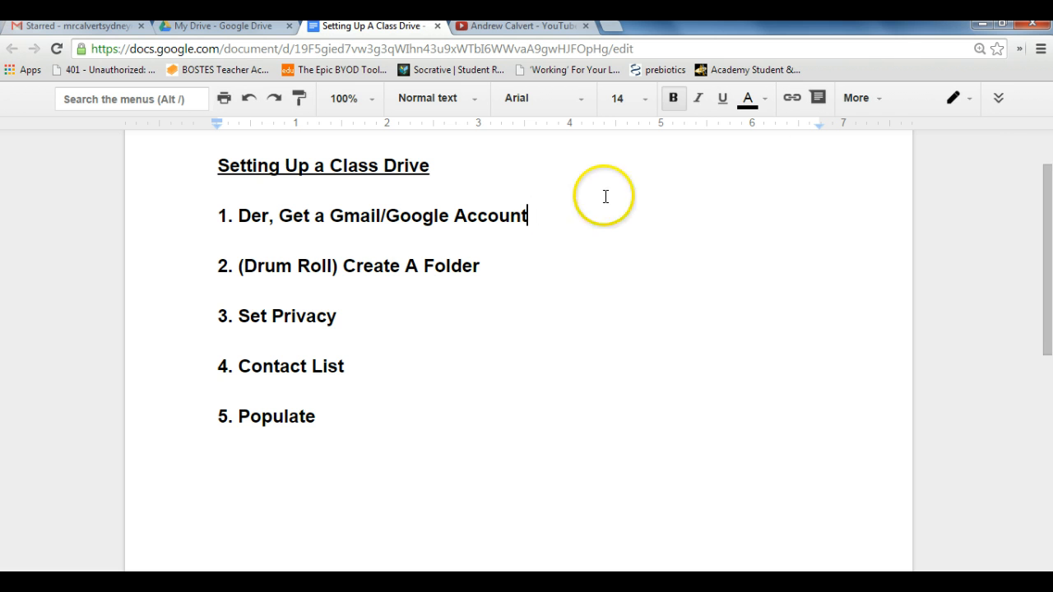
{"action": "left_click", "coordinate": [998, 100]}
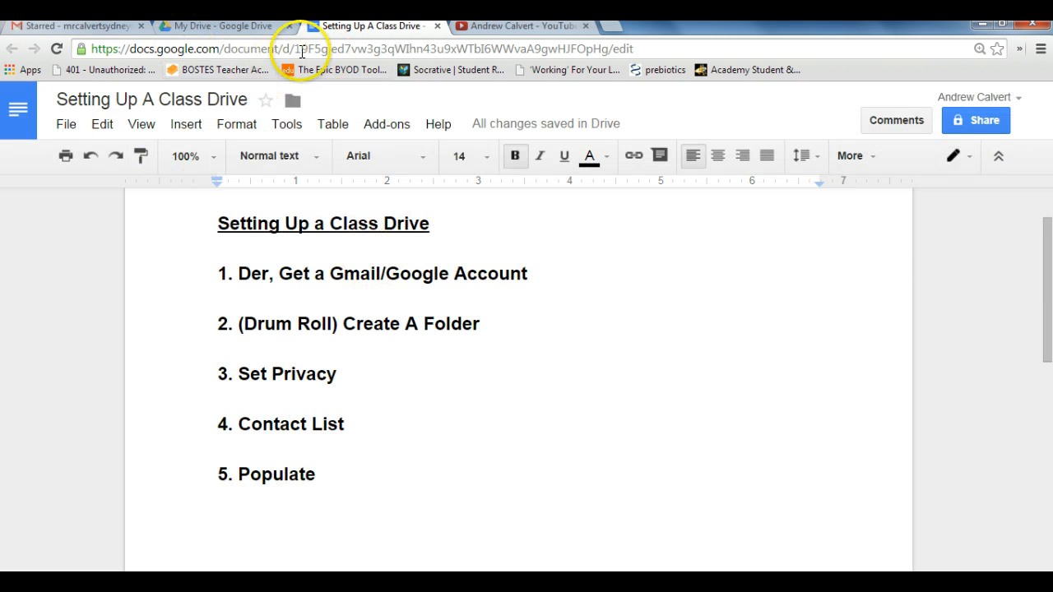
Step: Highlight the "Create A Folder" line in the outline, and switch to Gmail to display the Google apps launcher
{"action": "left_click_drag", "start_coordinate": [485, 324], "coordinate": [222, 329]}
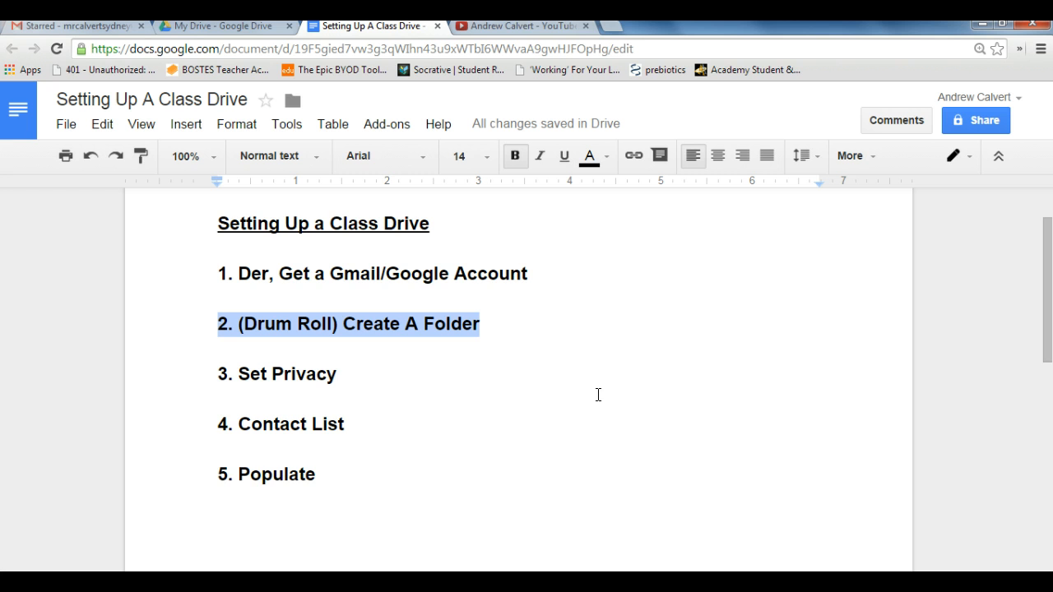
{"action": "left_click", "coordinate": [220, 28]}
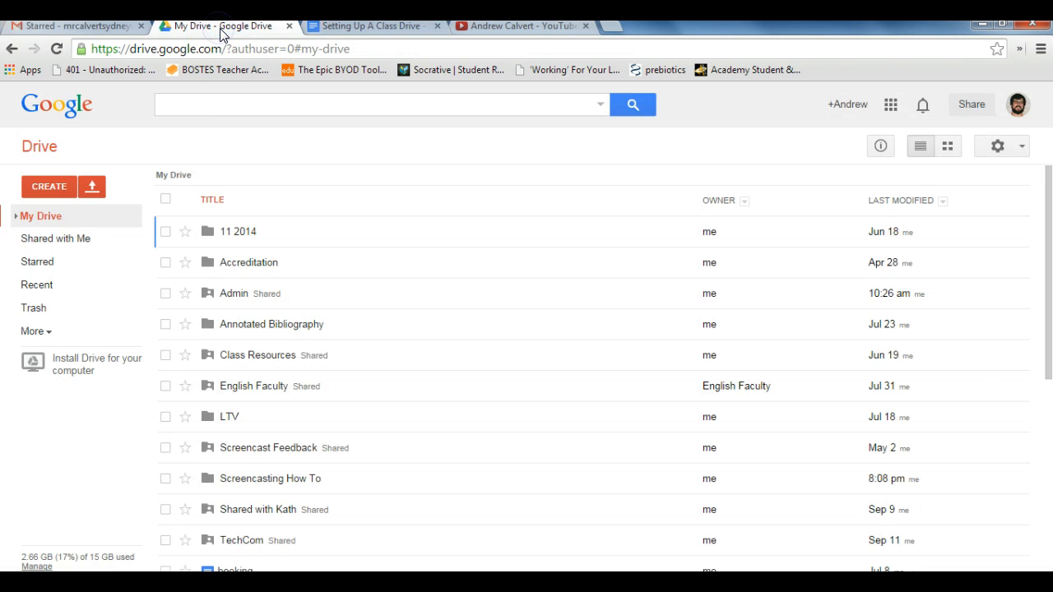
{"action": "left_click", "coordinate": [90, 27]}
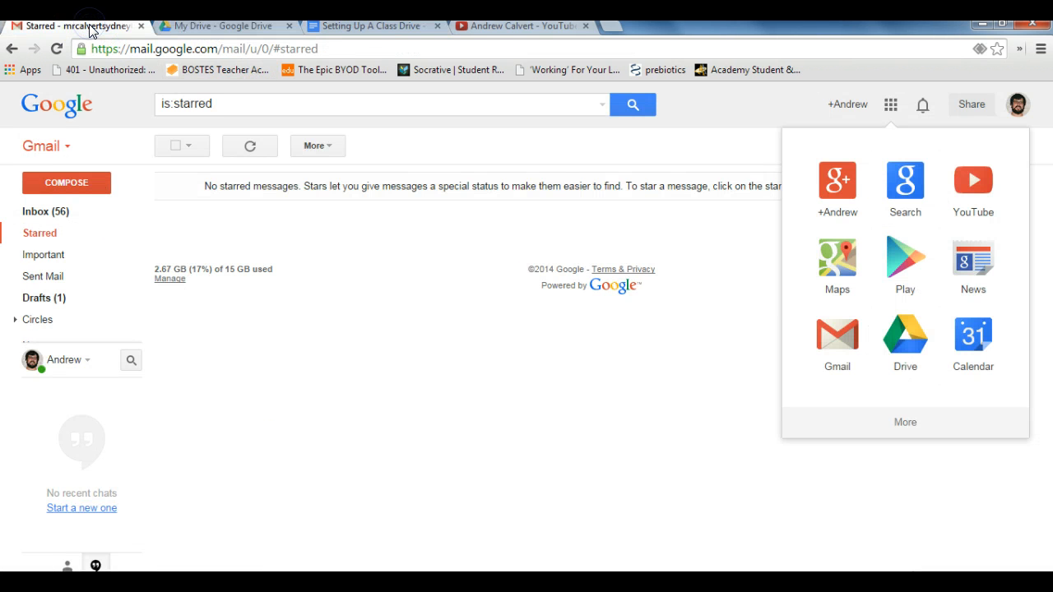
{"action": "left_click", "coordinate": [727, 108]}
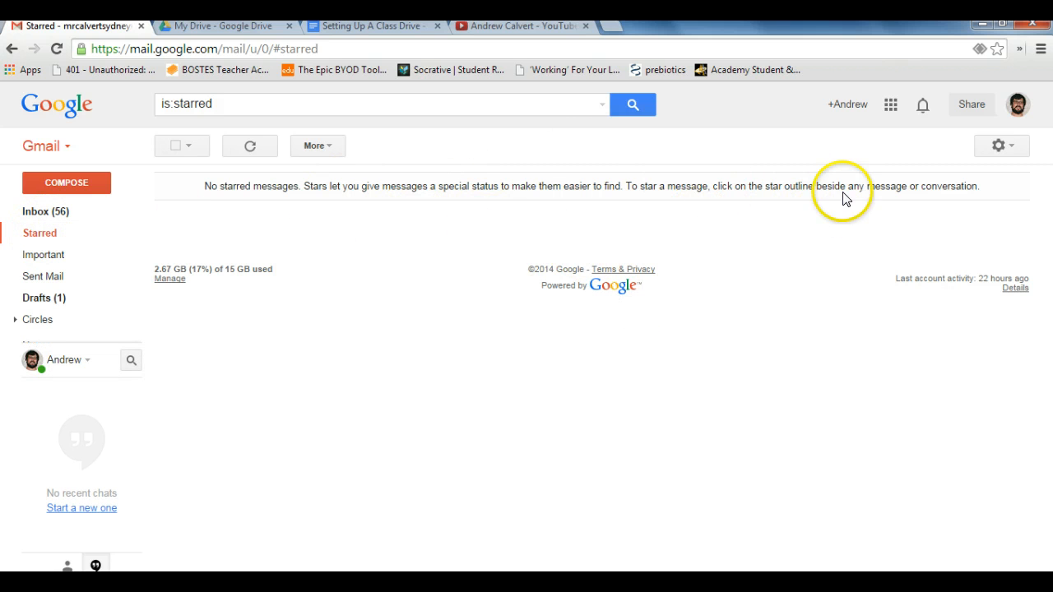
{"action": "left_click", "coordinate": [890, 107]}
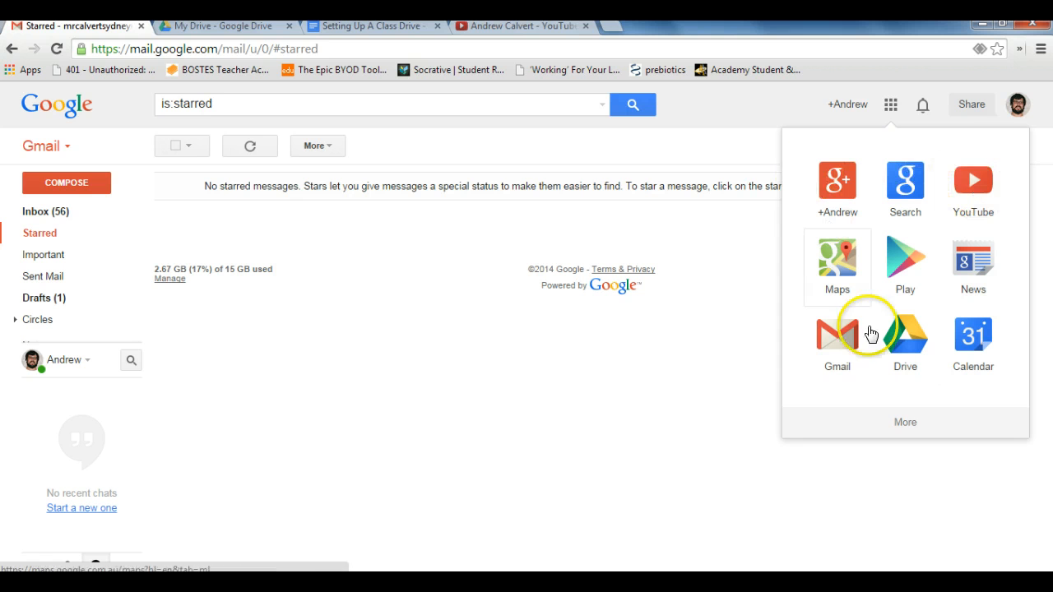
{"action": "left_click", "coordinate": [889, 105]}
{"action": "left_click", "coordinate": [891, 106]}
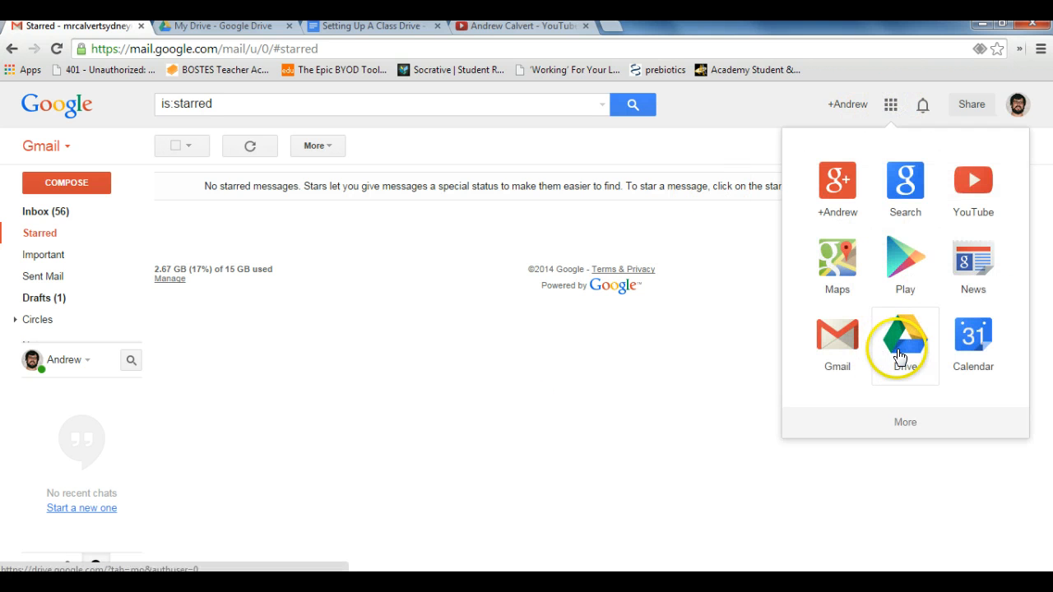
Step: Switch to Google Drive and open the Class Resources folder, looking briefly inside its subfolder 10
{"action": "left_click", "coordinate": [223, 27]}
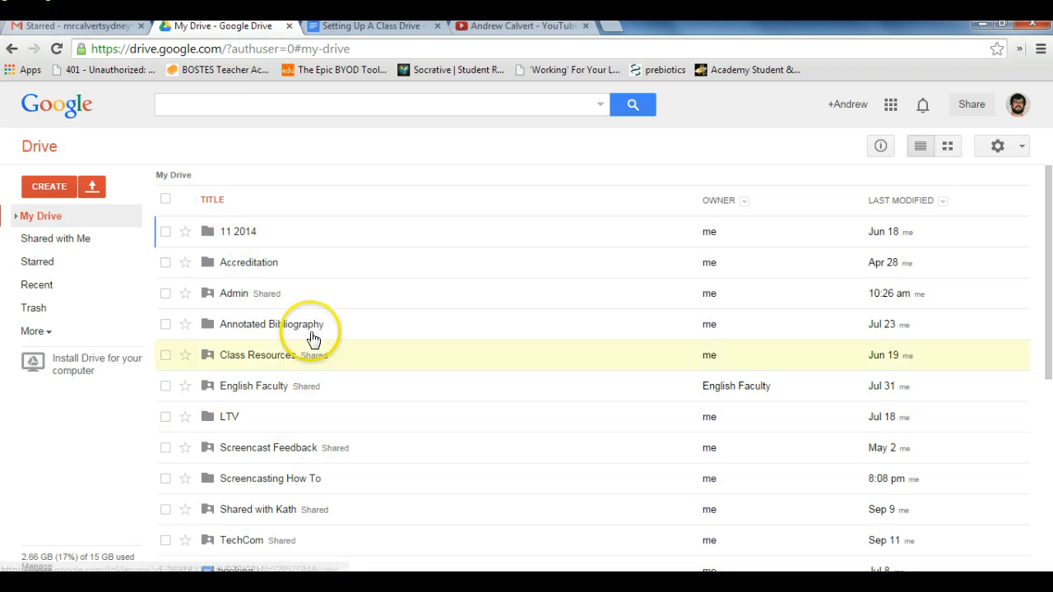
{"action": "left_click", "coordinate": [249, 356]}
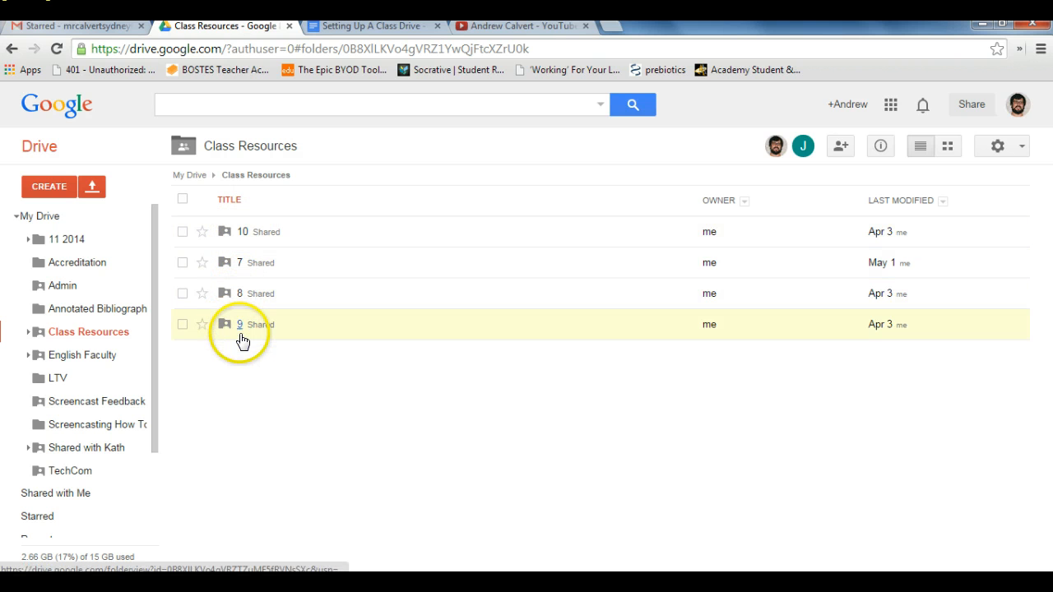
{"action": "left_click", "coordinate": [242, 233]}
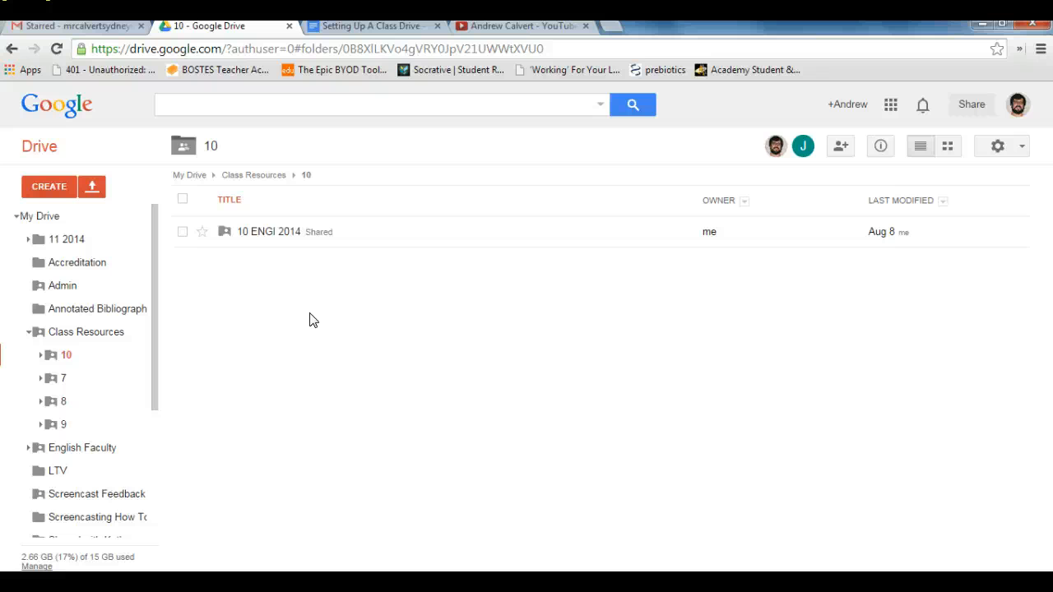
{"action": "key", "text": "alt+Left"}
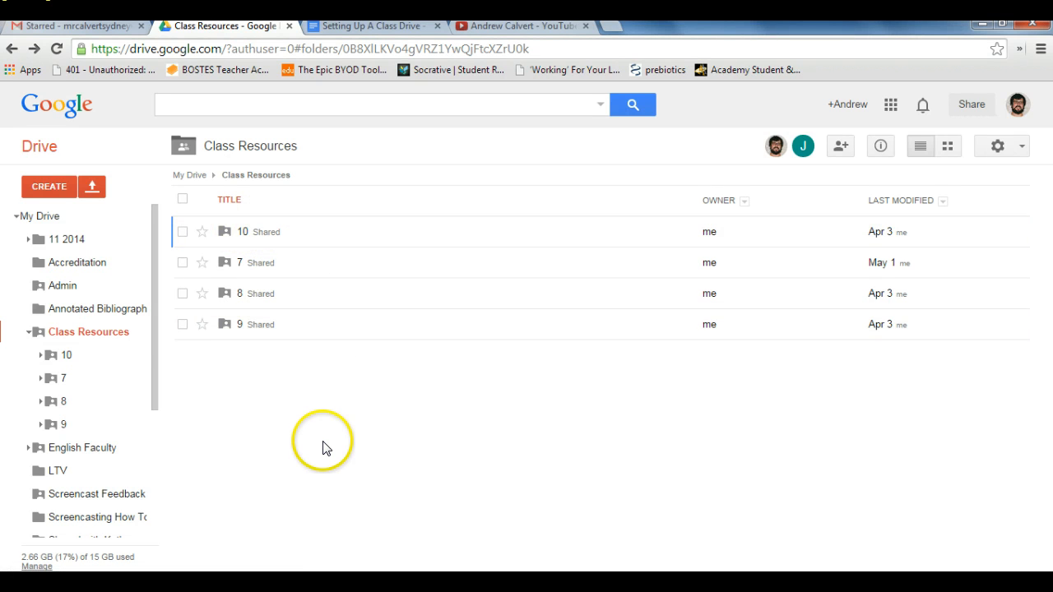
Step: Create a new shared folder named "13" inside Class Resources
{"action": "left_click", "coordinate": [51, 186]}
{"action": "left_click", "coordinate": [83, 219]}
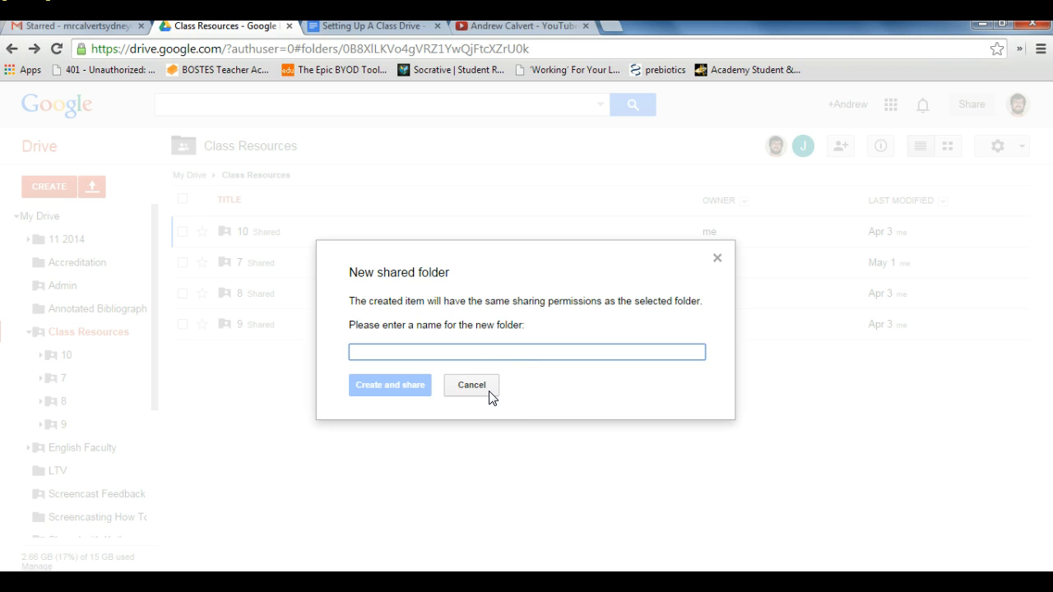
{"action": "type", "text": "13"}
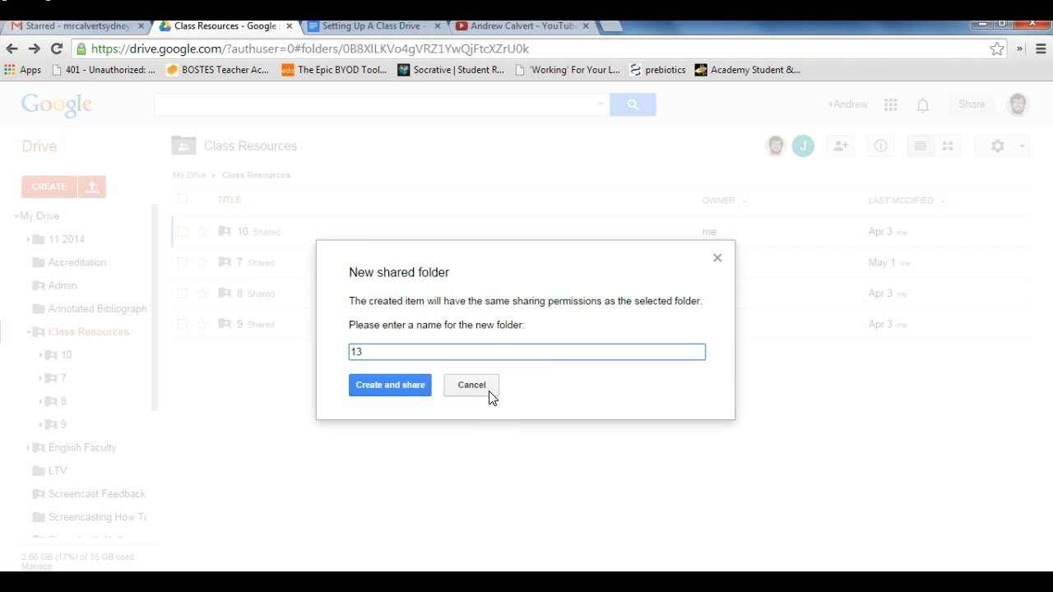
{"action": "left_click", "coordinate": [415, 383]}
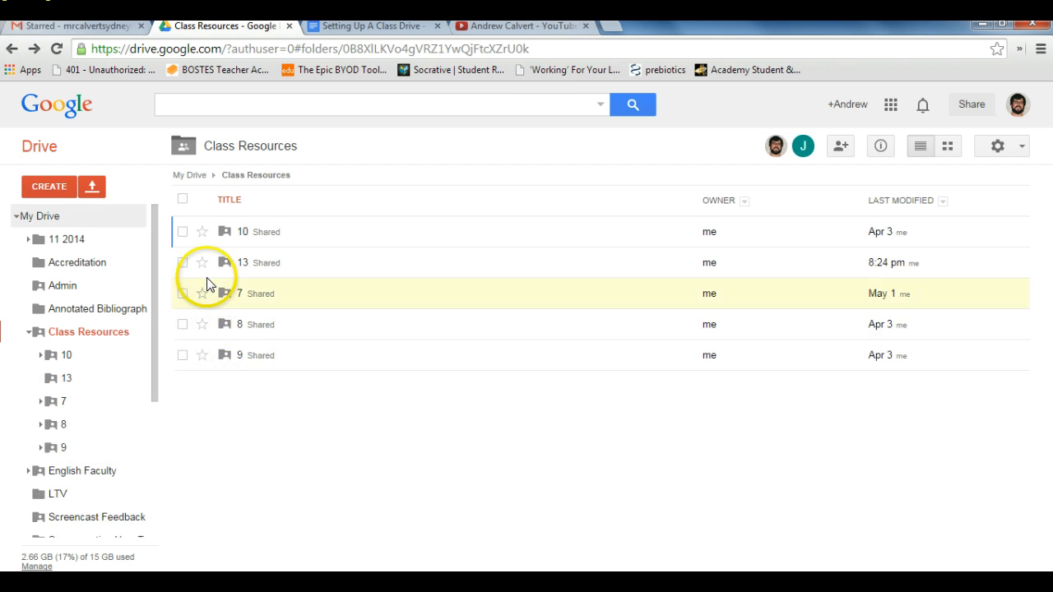
Step: Open folder 13 and create a shared subfolder named "13ENGLBOOBLIBOO" in it
{"action": "double_click", "coordinate": [243, 267]}
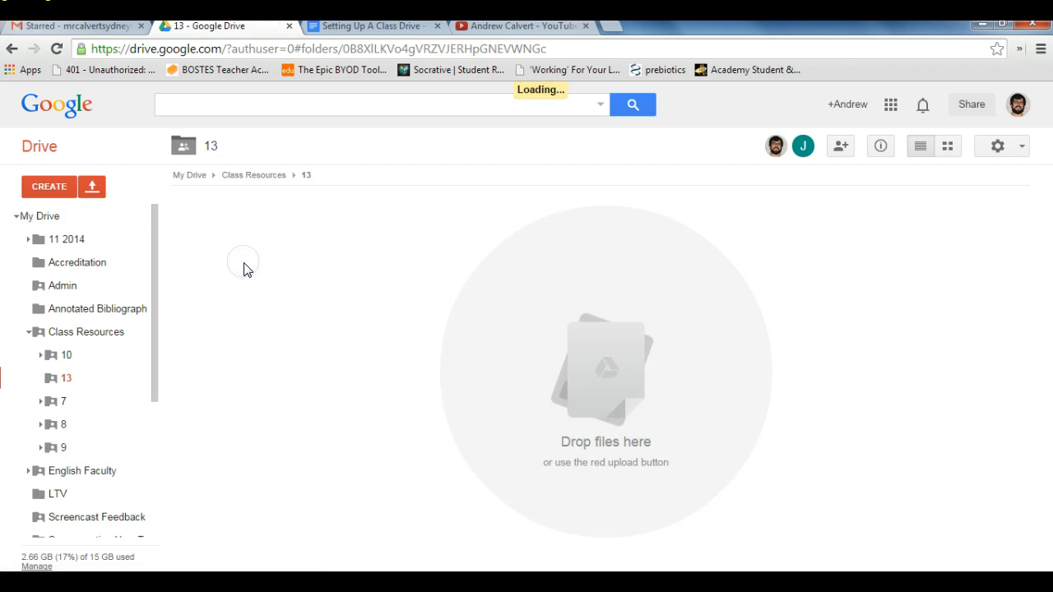
{"action": "left_click", "coordinate": [32, 189]}
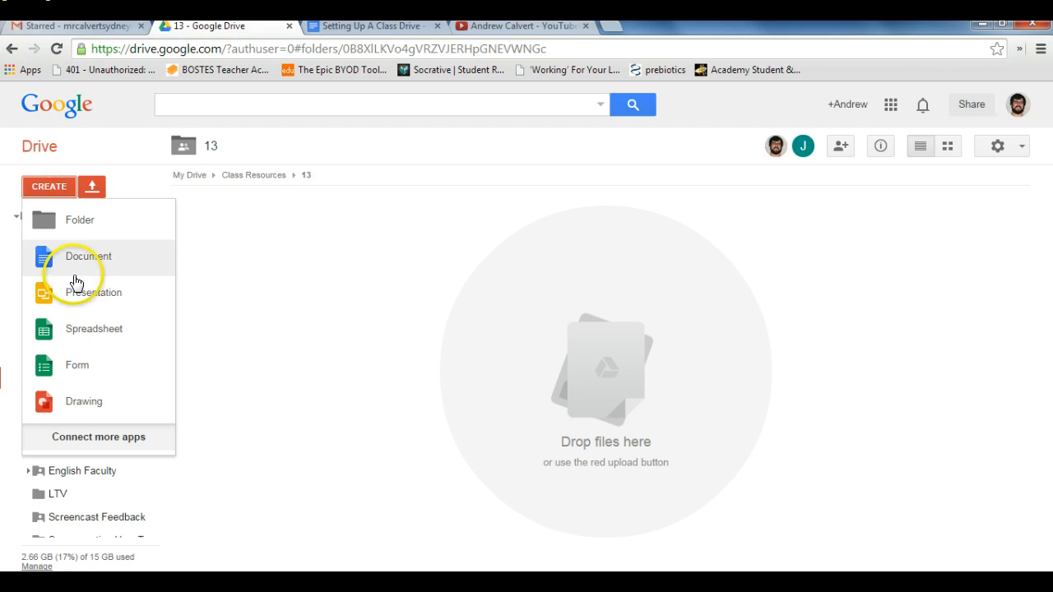
{"action": "left_click", "coordinate": [82, 222]}
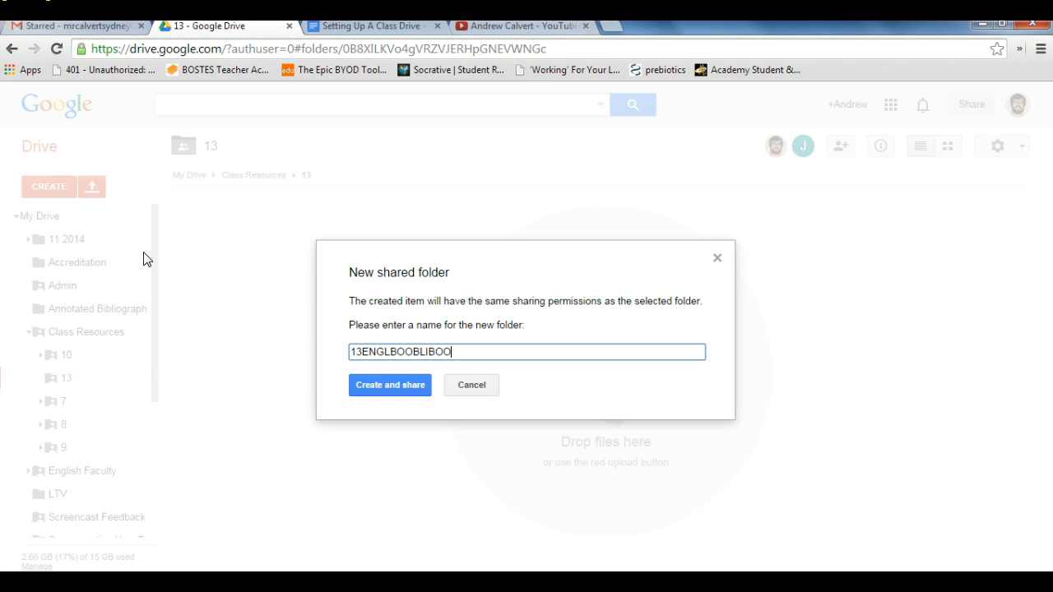
{"action": "left_click", "coordinate": [347, 362]}
{"action": "left_click", "coordinate": [381, 386]}
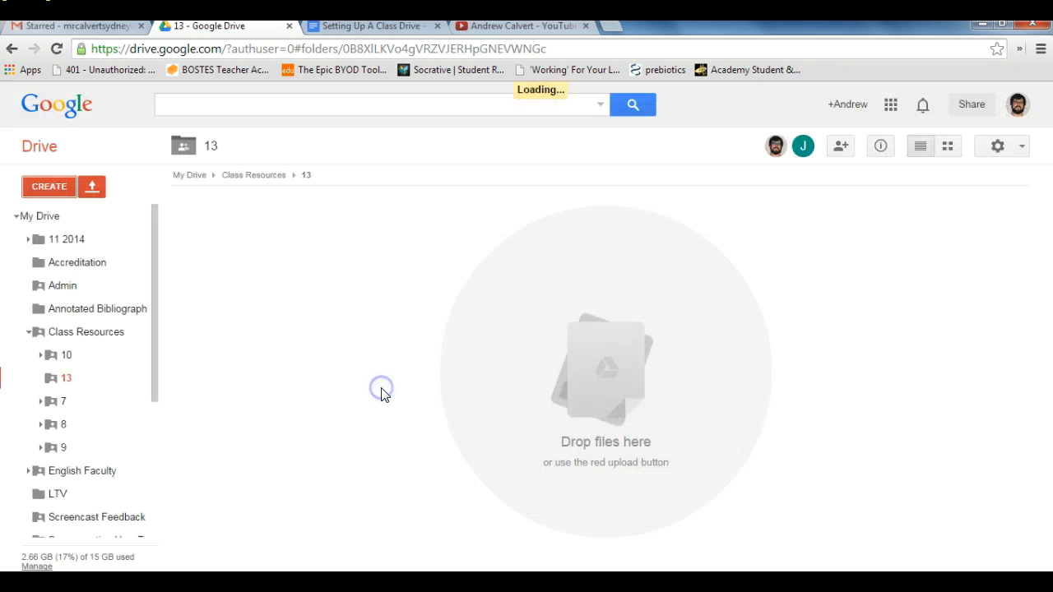
Step: Open the 13ENGLBOOBLIBOO folder and create a new shared spreadsheet inside it
{"action": "left_click", "coordinate": [274, 234]}
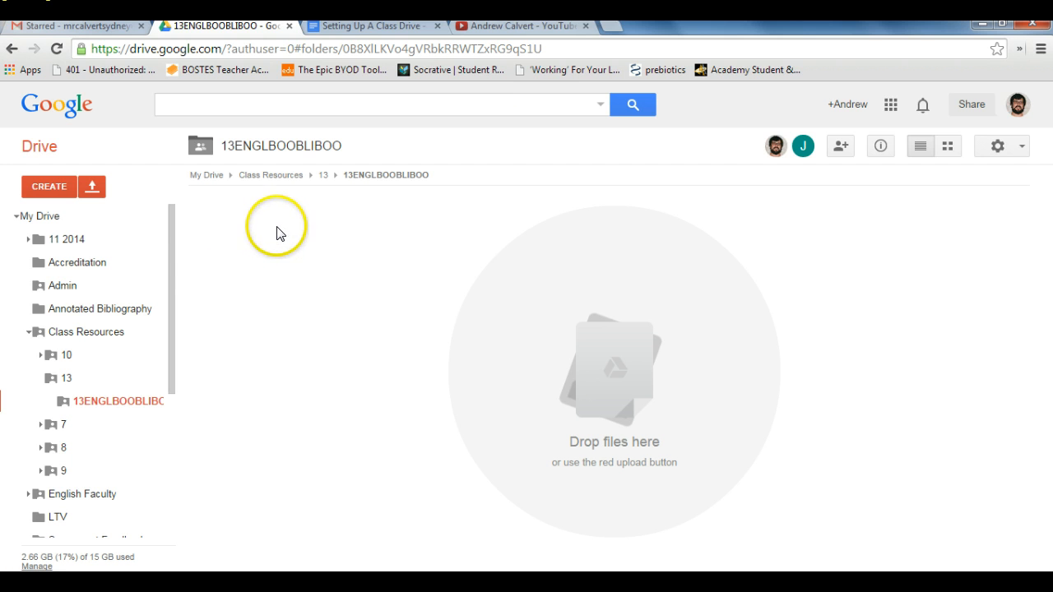
{"action": "left_click", "coordinate": [92, 186]}
{"action": "left_click", "coordinate": [50, 188]}
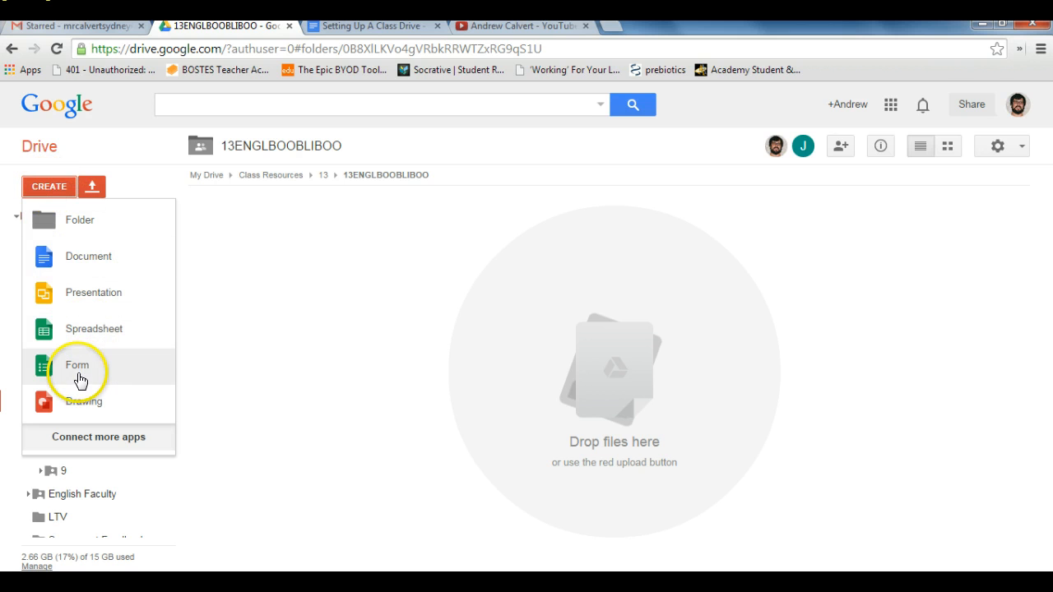
{"action": "left_click", "coordinate": [88, 329]}
{"action": "left_click", "coordinate": [403, 359]}
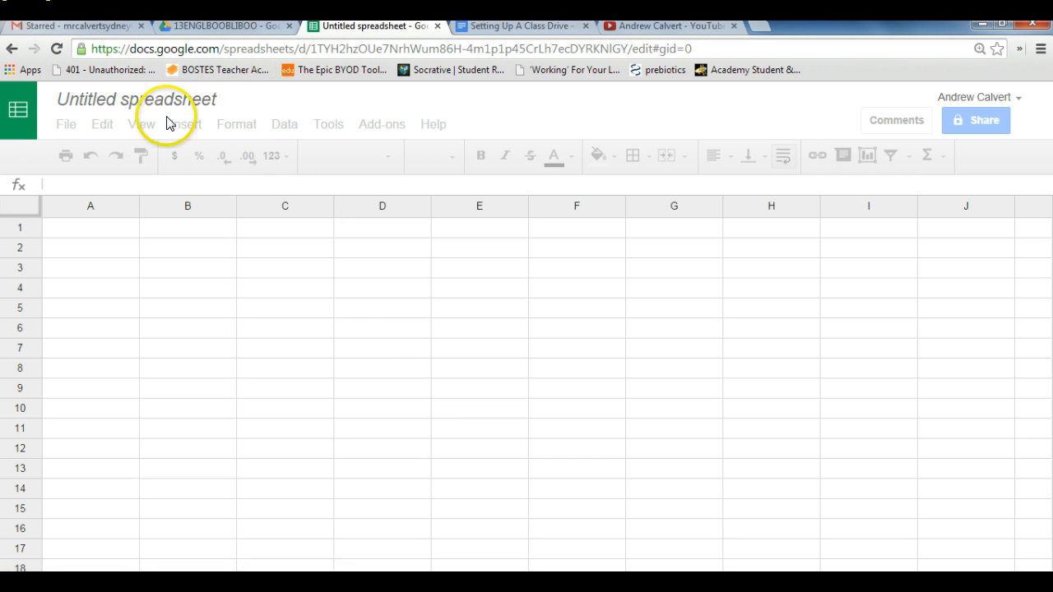
Step: Rename the untitled spreadsheet as "Class Contacts"
{"action": "left_click", "coordinate": [136, 105]}
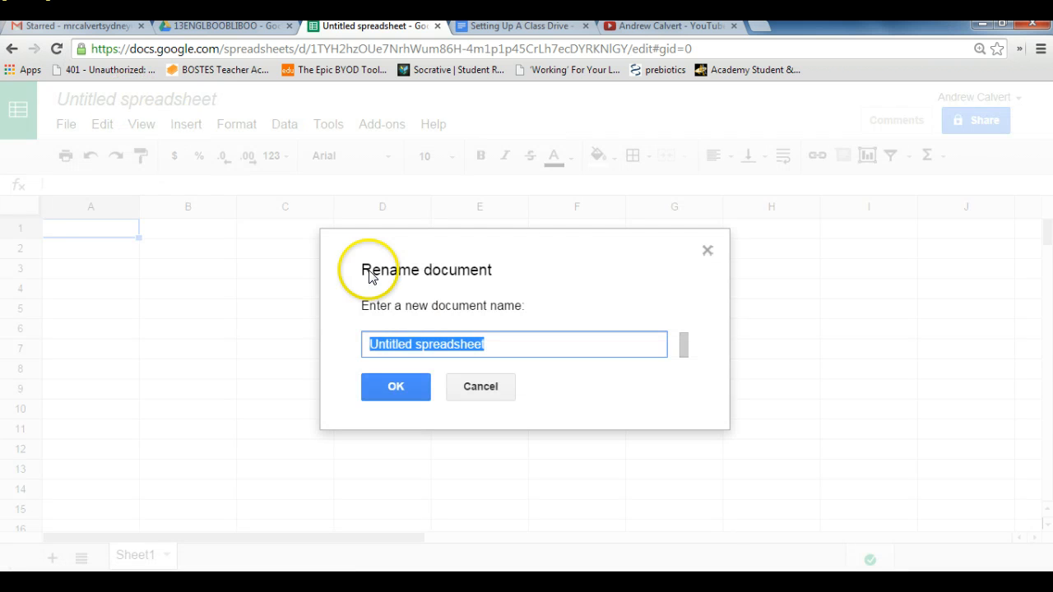
{"action": "type", "text": "Class Contacts"}
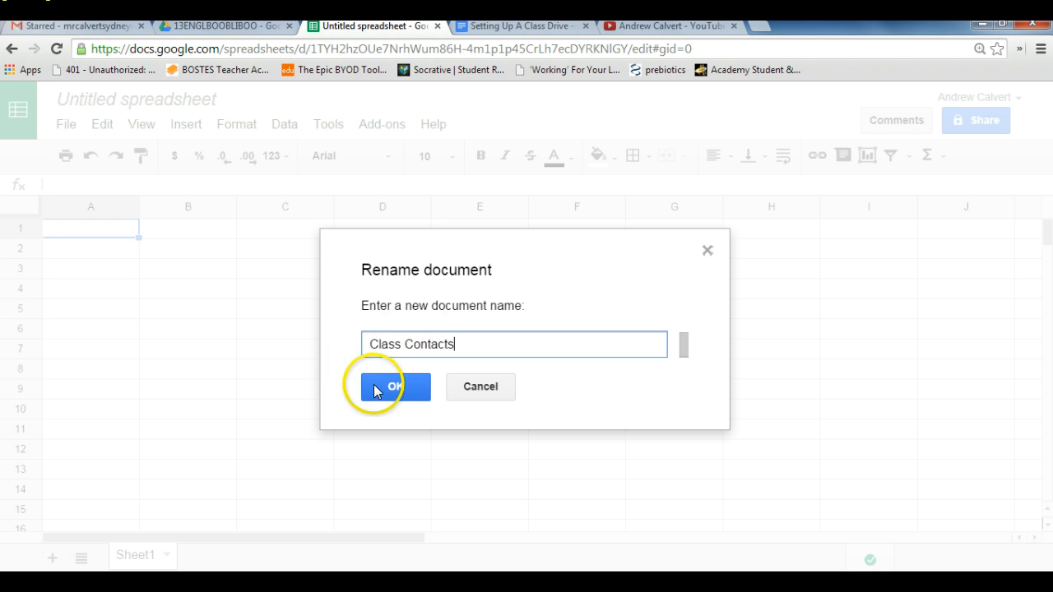
{"action": "left_click", "coordinate": [374, 386]}
Step: Enter the column headings "Name" in cell A1 and "Email" in cell B1
{"action": "left_click", "coordinate": [110, 227]}
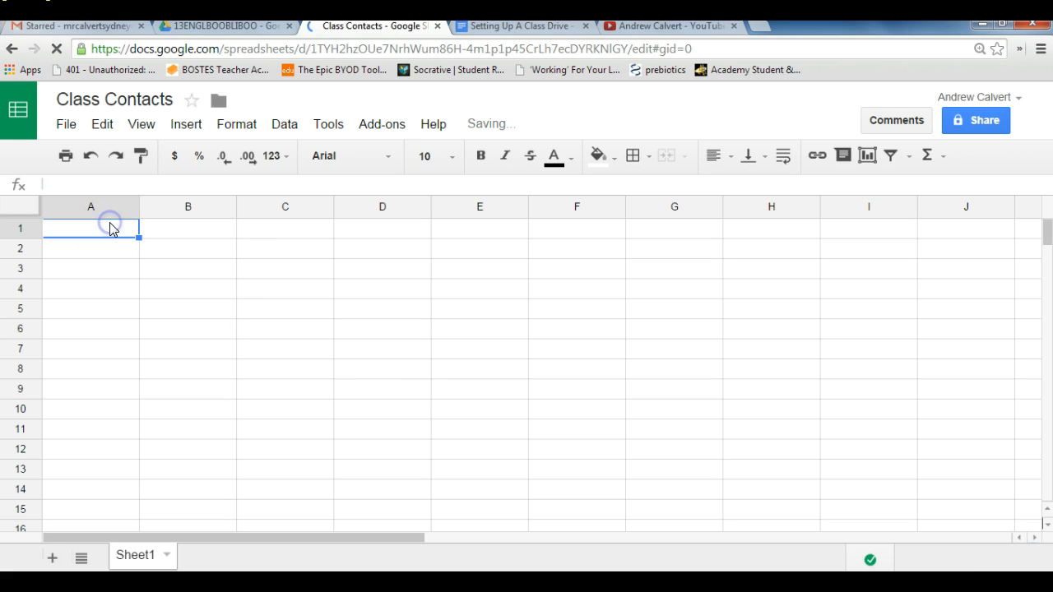
{"action": "type", "text": "NAme"}
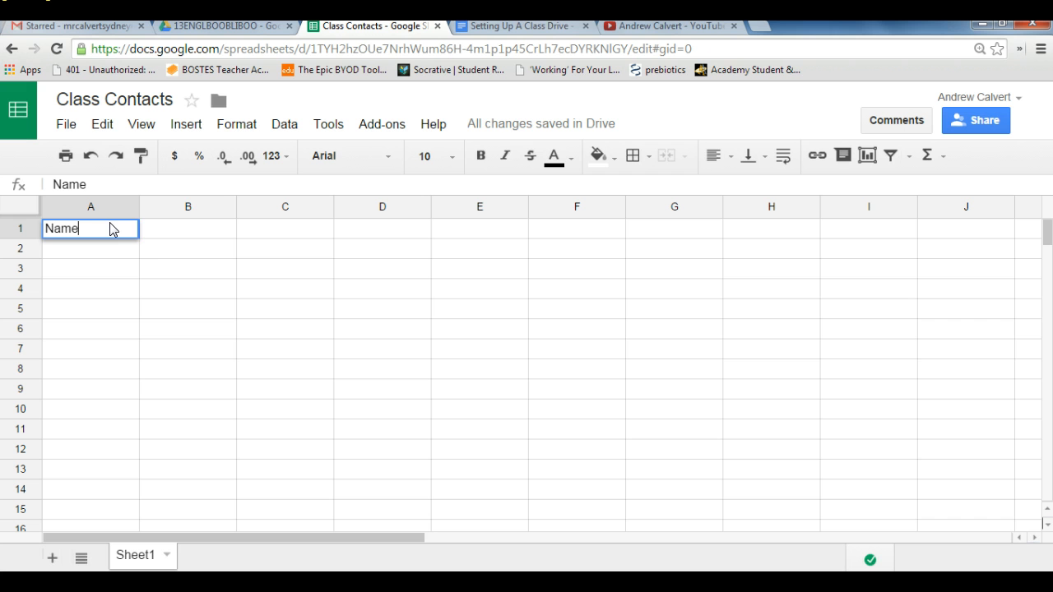
{"action": "left_click", "coordinate": [177, 227]}
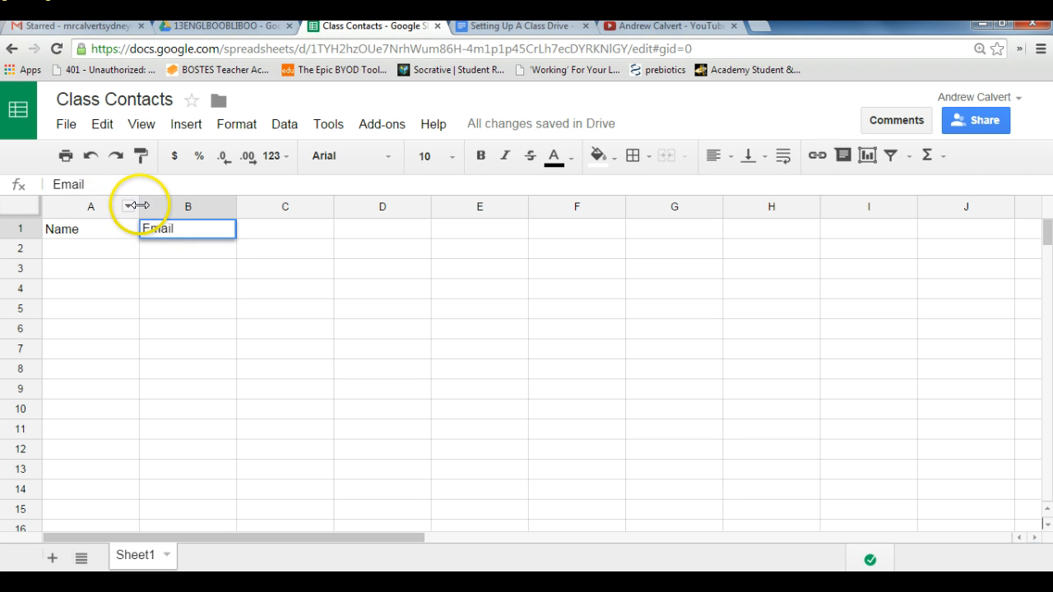
Step: Widen columns A and B, making the Email column the wider of the two
{"action": "left_click_drag", "start_coordinate": [137, 205], "coordinate": [243, 206]}
{"action": "left_click_drag", "start_coordinate": [340, 208], "coordinate": [582, 208]}
{"action": "left_click", "coordinate": [444, 234]}
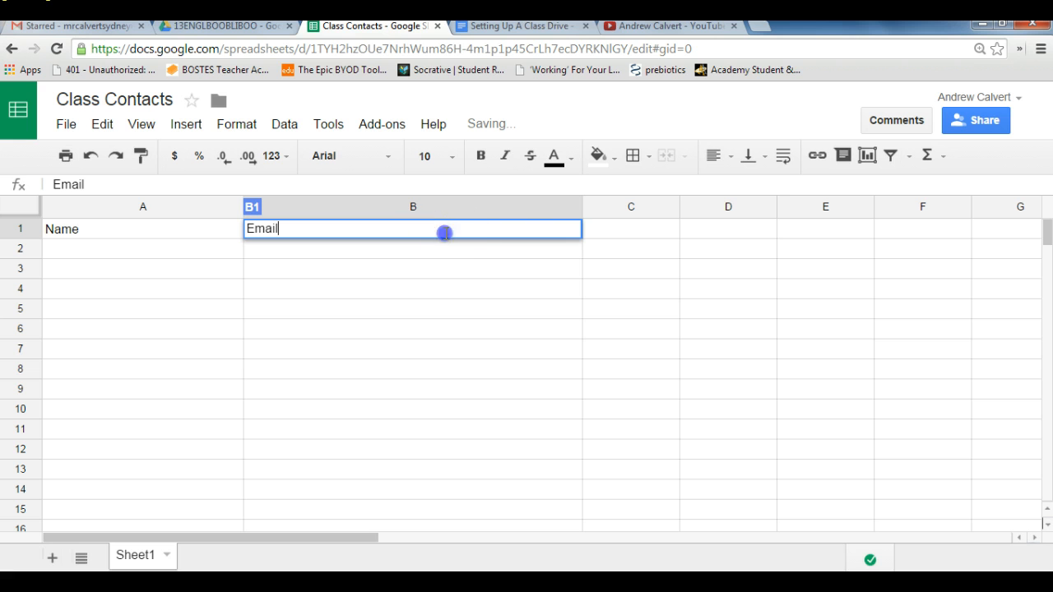
Step: Make the heading row with Name and Email bold
{"action": "left_click", "coordinate": [20, 231]}
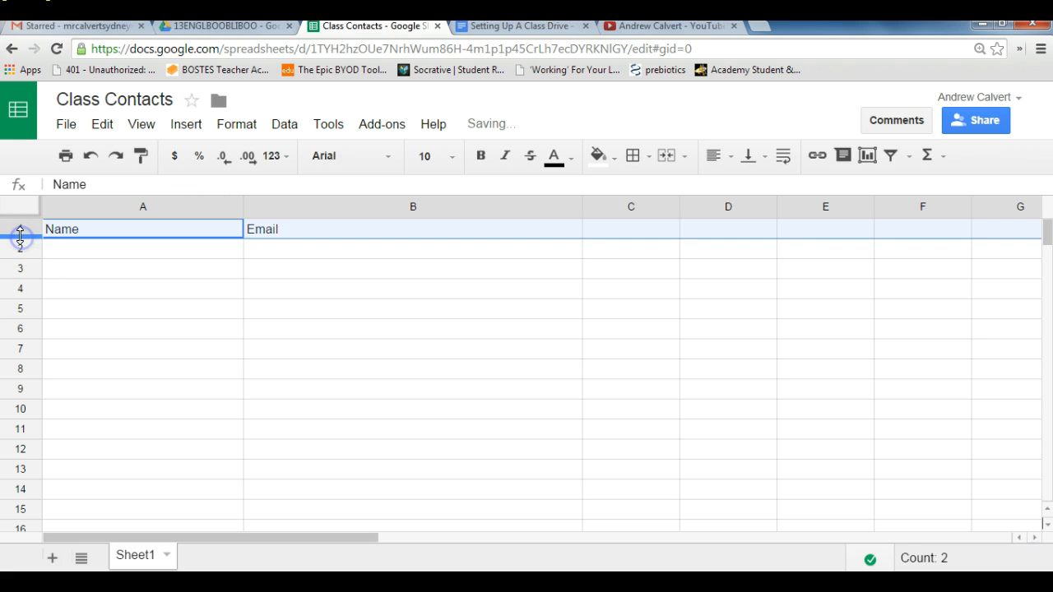
{"action": "left_click", "coordinate": [482, 158]}
{"action": "left_click", "coordinate": [484, 246]}
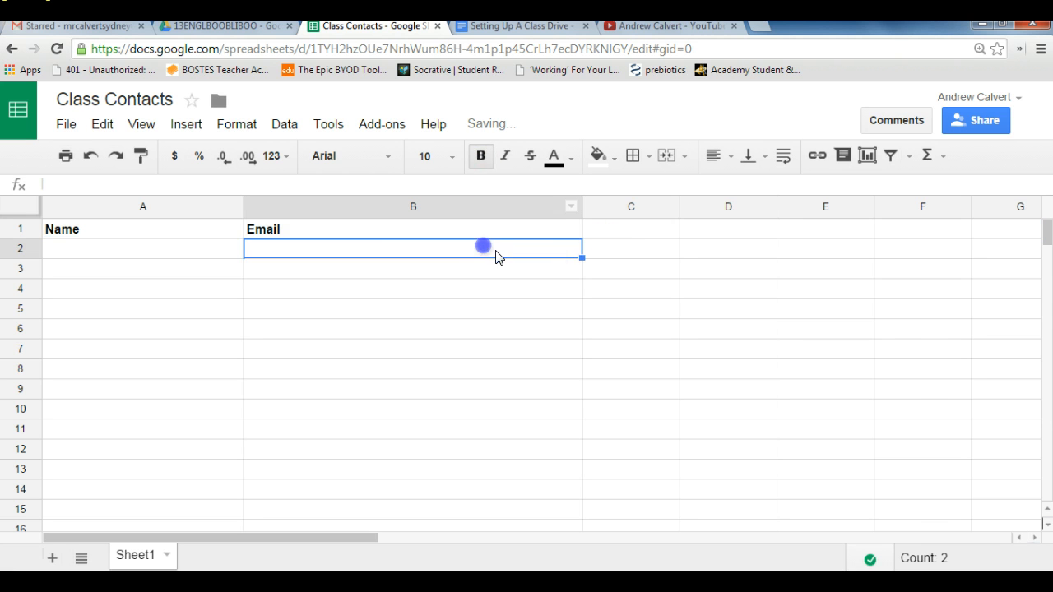
{"action": "left_click", "coordinate": [627, 251]}
{"action": "left_click", "coordinate": [198, 254]}
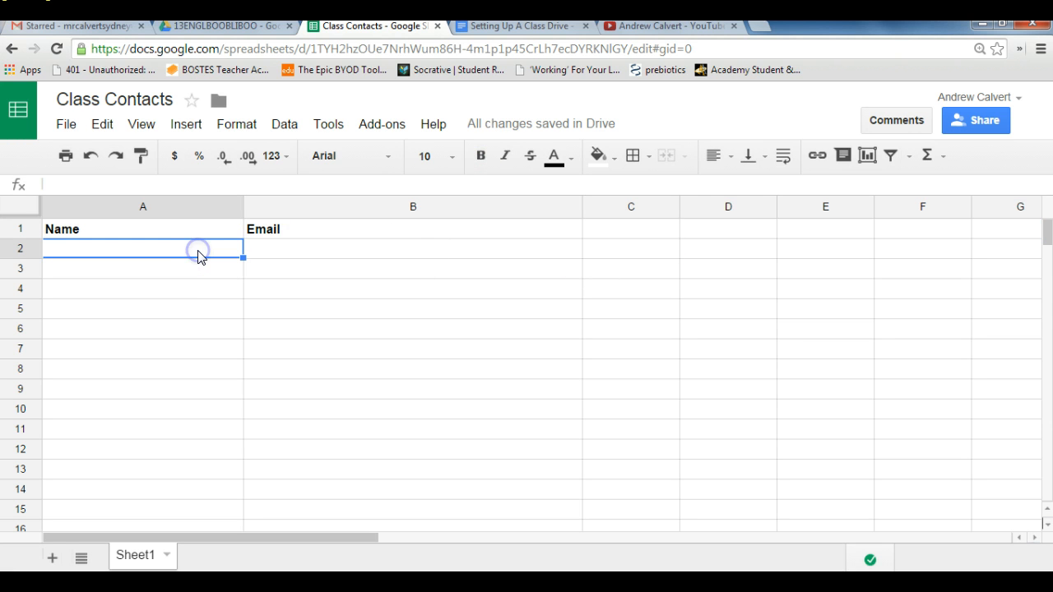
{"action": "left_click", "coordinate": [263, 255]}
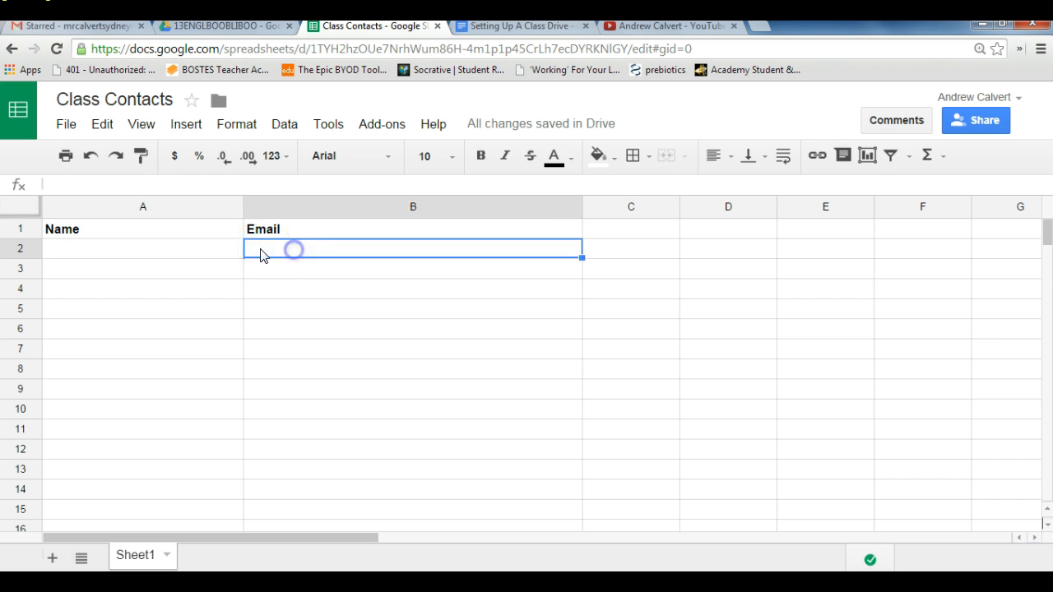
{"action": "left_click", "coordinate": [167, 257]}
{"action": "left_click", "coordinate": [257, 249]}
Step: Fill in row 2 with "Example" as the name and a sample e-mail address in the Email column
{"action": "left_click", "coordinate": [173, 250]}
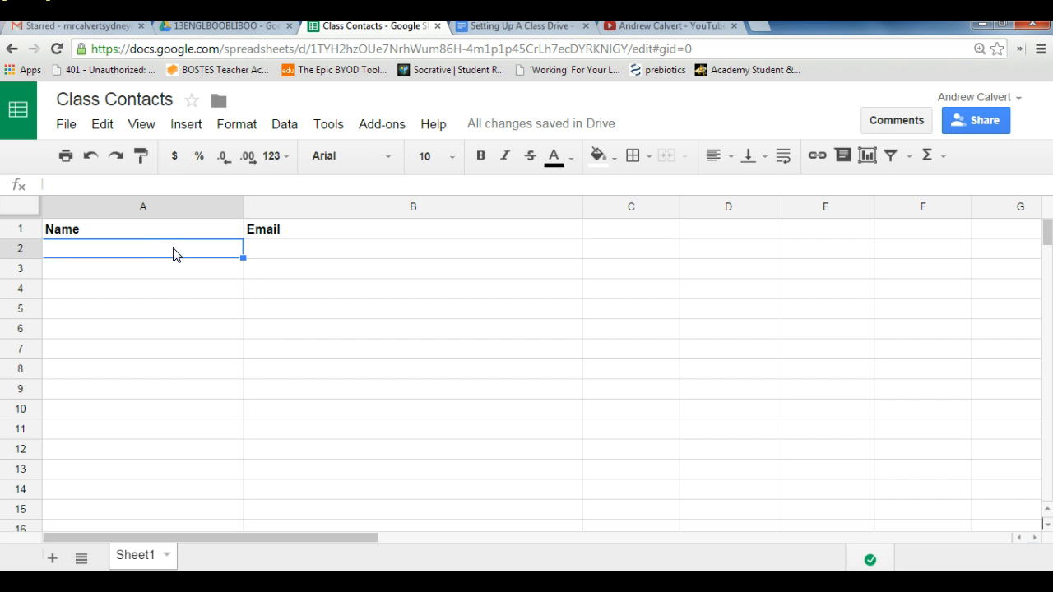
{"action": "type", "text": "Exm"}
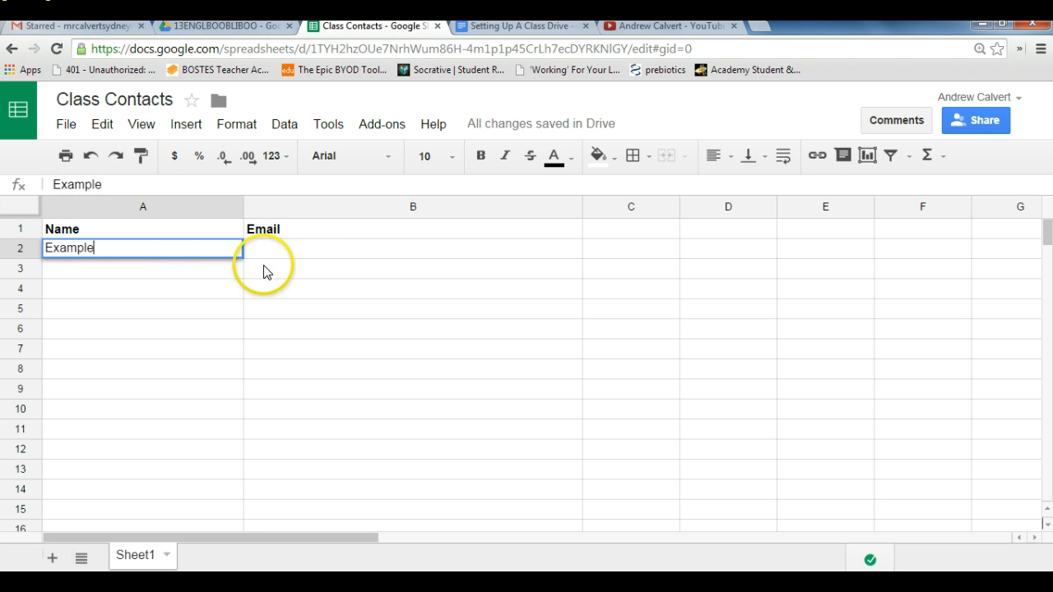
{"action": "left_click", "coordinate": [294, 249]}
{"action": "type", "text": "e"}
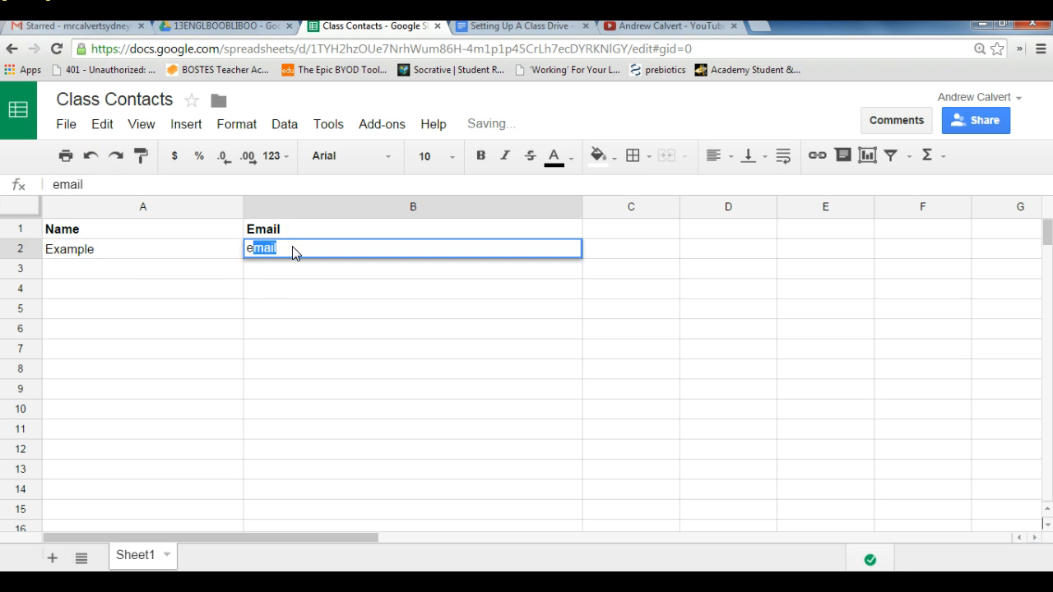
{"action": "type", "text": "xample@gmail.com"}
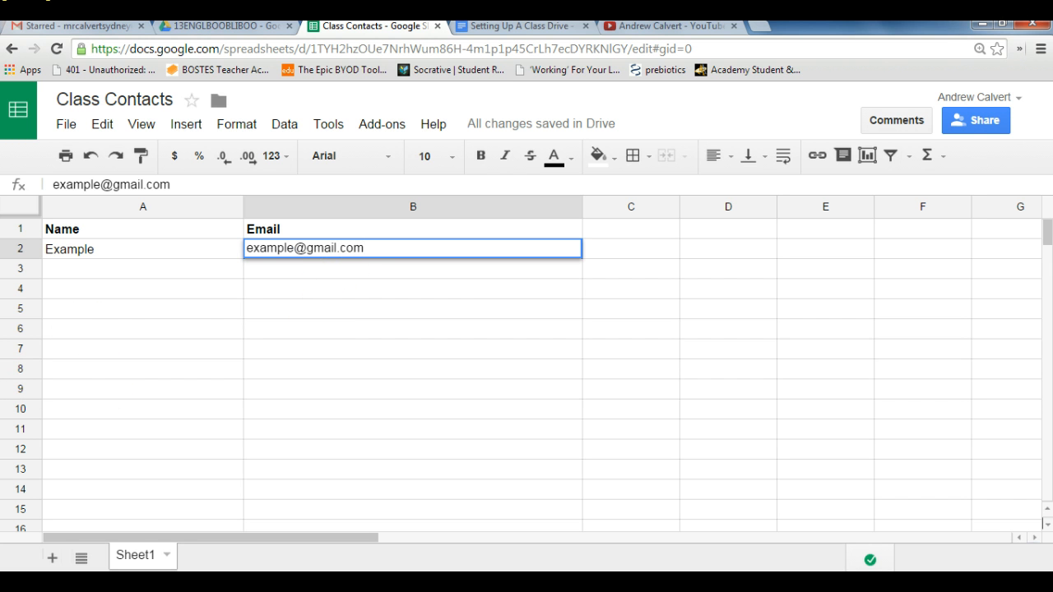
Step: Switch to Gmail to view the list of Google apps, and return to the Class Contacts spreadsheet
{"action": "left_click", "coordinate": [113, 30]}
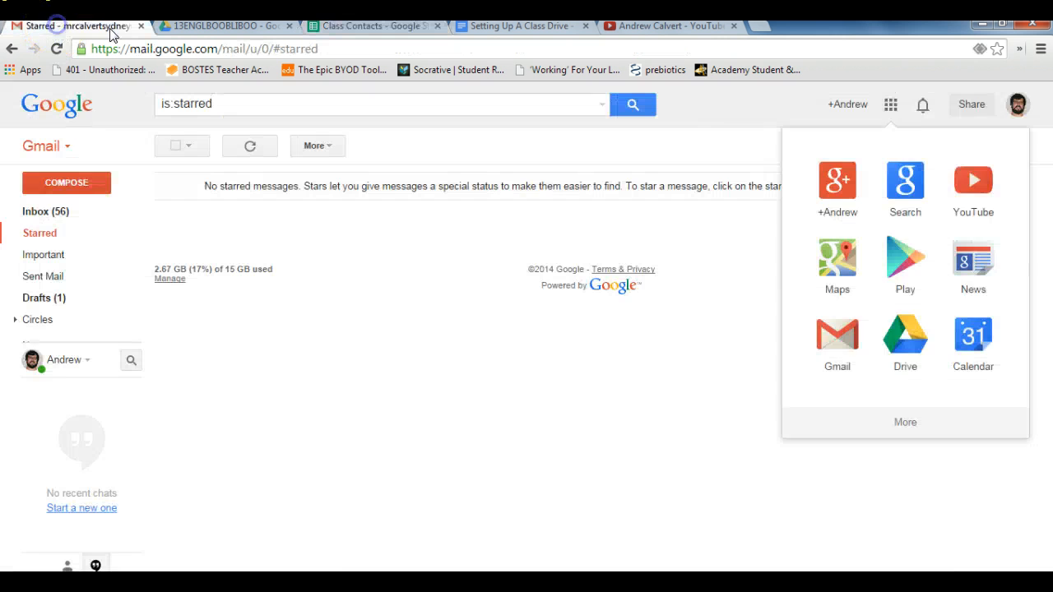
{"action": "left_click", "coordinate": [890, 107]}
{"action": "left_click", "coordinate": [890, 108]}
{"action": "left_click", "coordinate": [889, 111]}
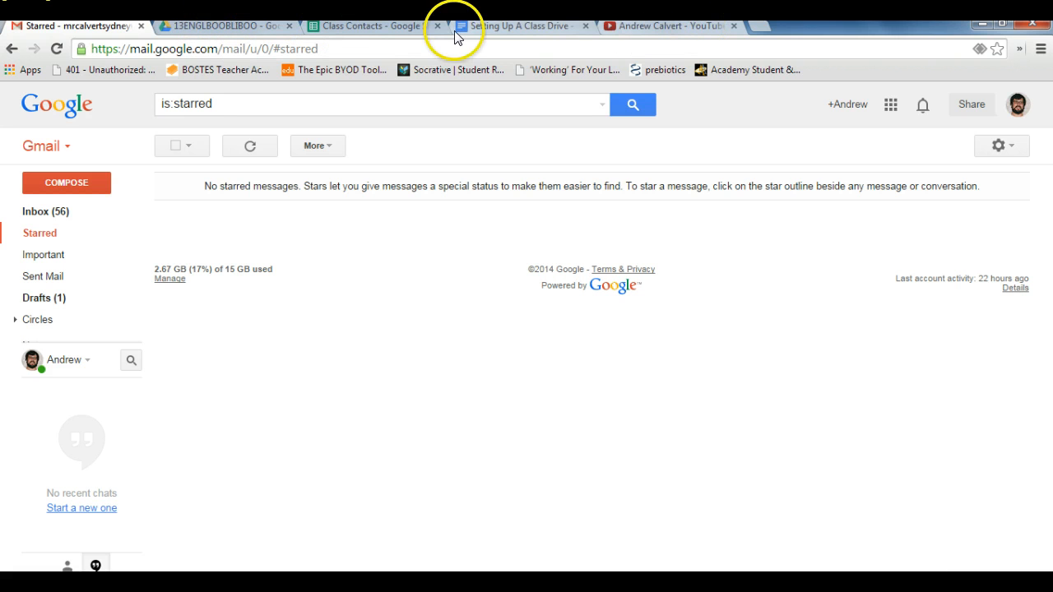
{"action": "left_click", "coordinate": [367, 30]}
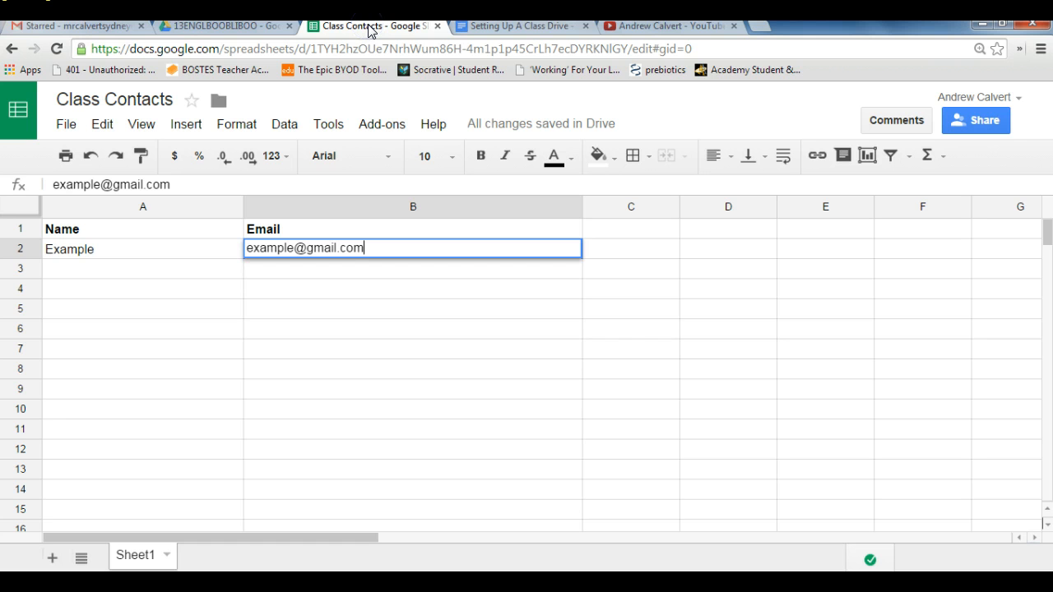
{"action": "left_click", "coordinate": [137, 265]}
{"action": "left_click", "coordinate": [316, 271]}
{"action": "left_click", "coordinate": [306, 253]}
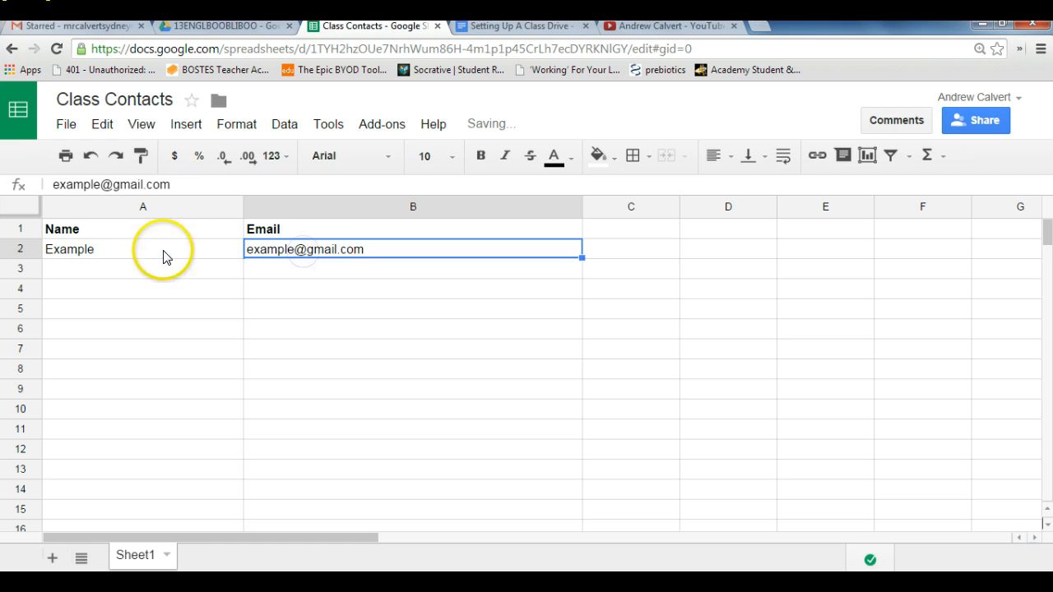
{"action": "left_click", "coordinate": [159, 248]}
{"action": "left_click", "coordinate": [169, 269]}
{"action": "left_click", "coordinate": [268, 269]}
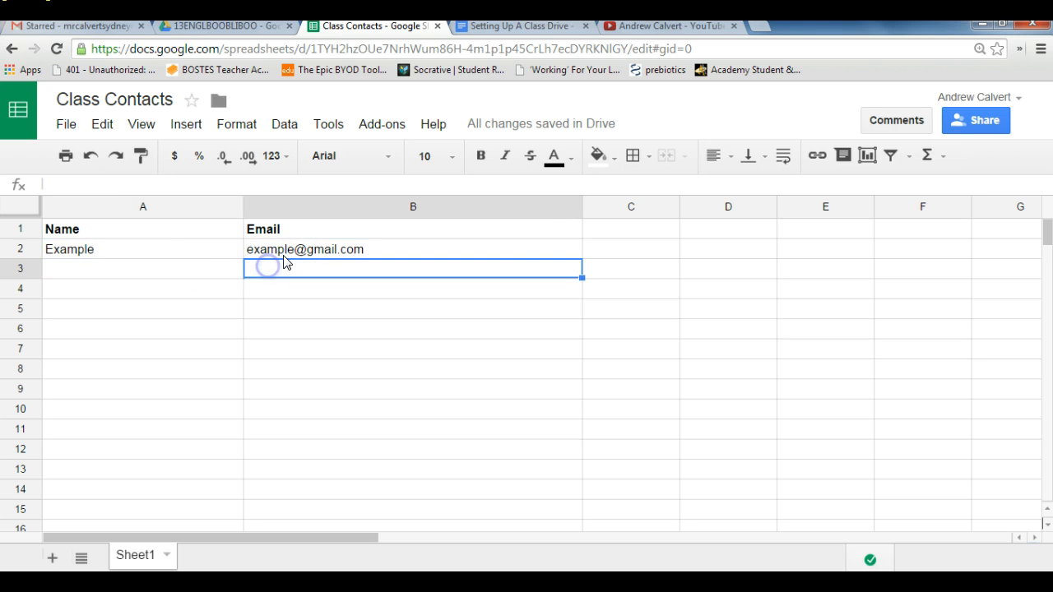
{"action": "left_click", "coordinate": [287, 249]}
{"action": "left_click", "coordinate": [162, 253]}
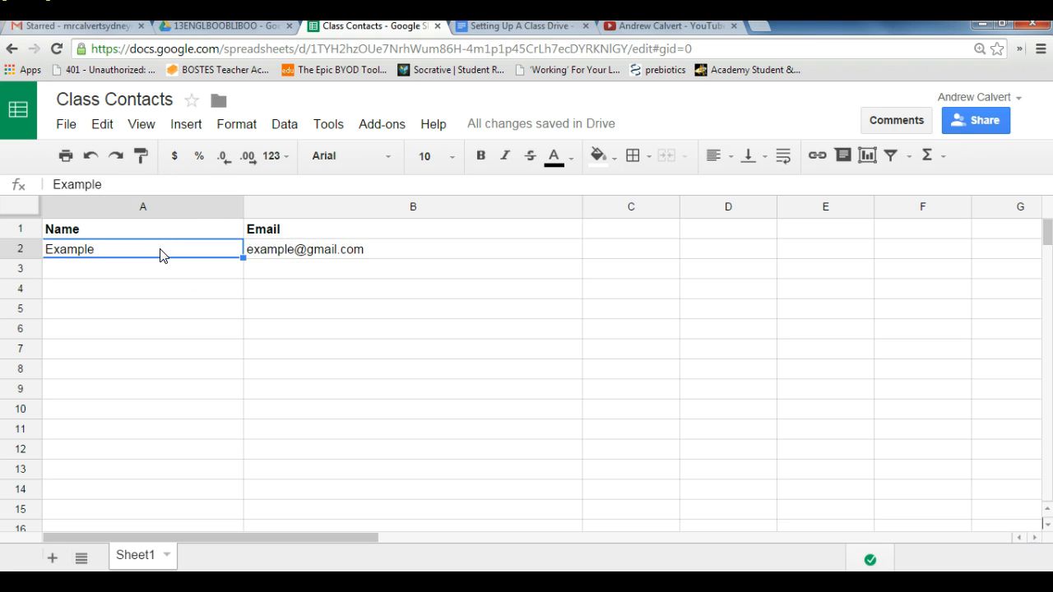
{"action": "left_click", "coordinate": [317, 249]}
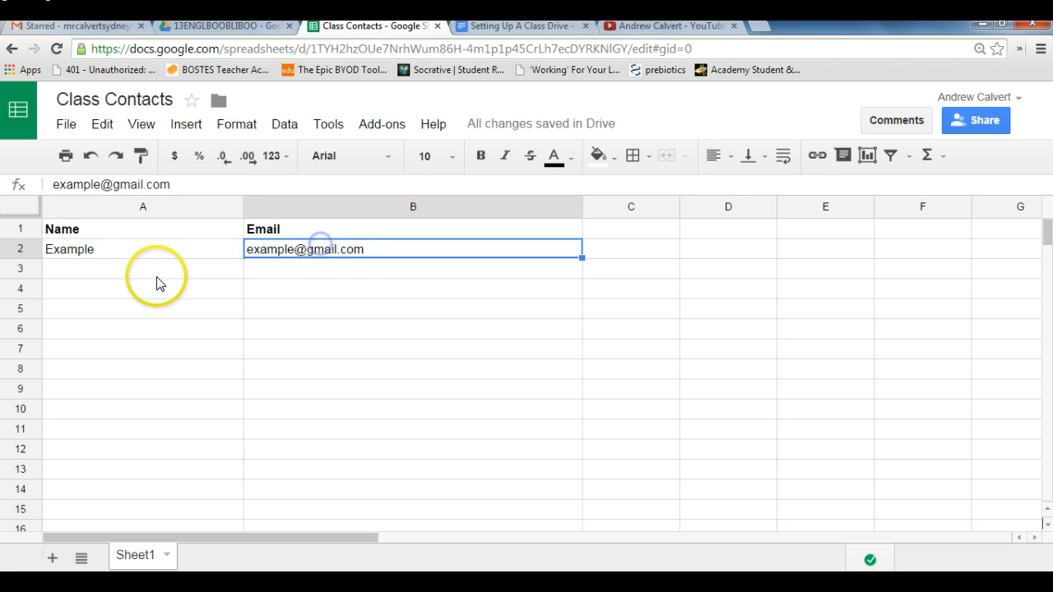
{"action": "left_click", "coordinate": [182, 269]}
{"action": "left_click", "coordinate": [296, 267]}
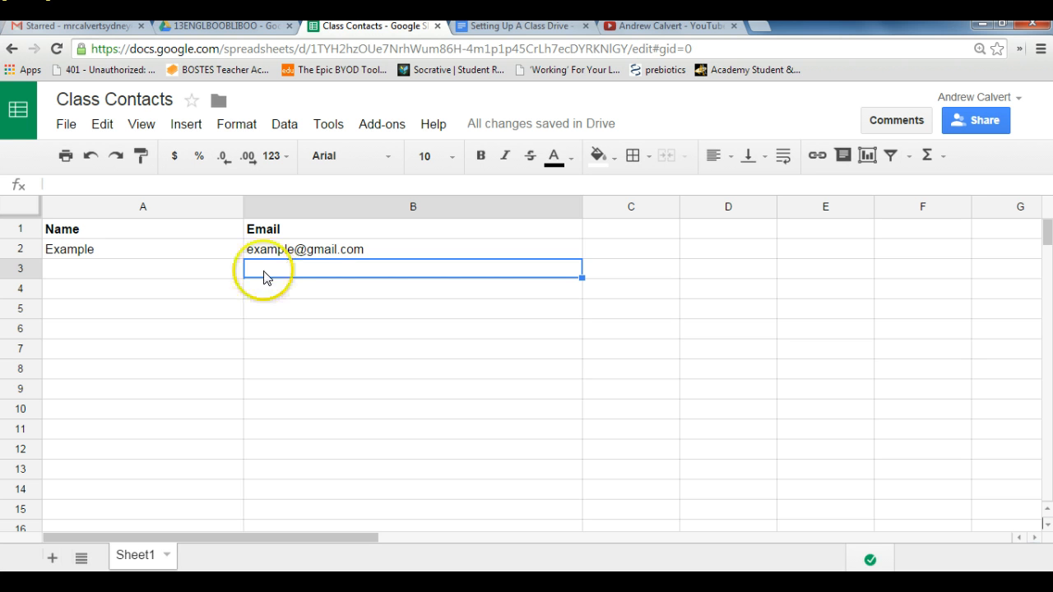
{"action": "left_click", "coordinate": [155, 268]}
{"action": "left_click", "coordinate": [157, 249]}
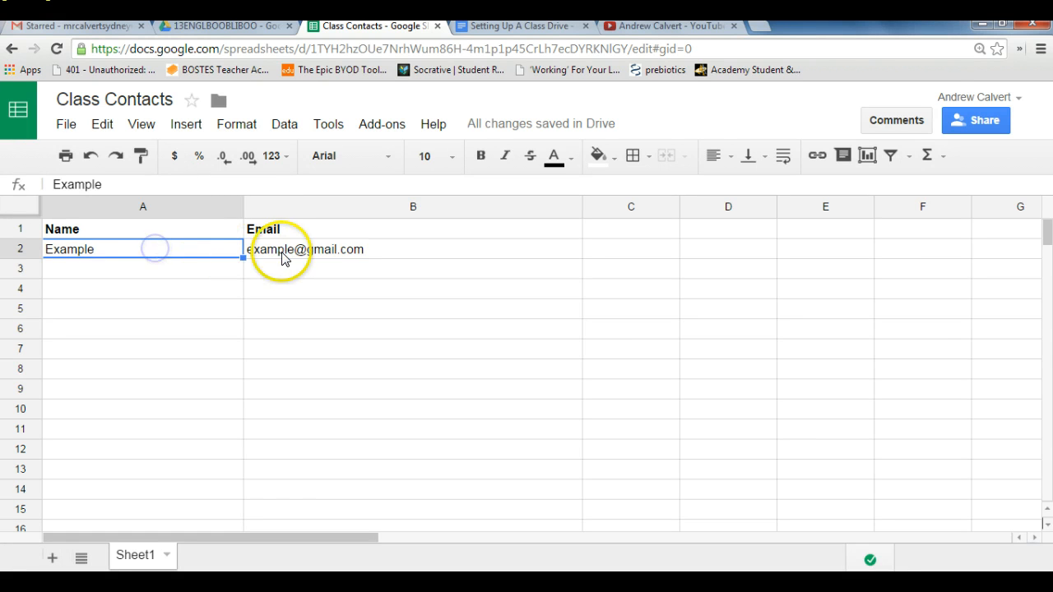
{"action": "left_click", "coordinate": [300, 250]}
{"action": "left_click", "coordinate": [318, 272]}
{"action": "left_click", "coordinate": [205, 272]}
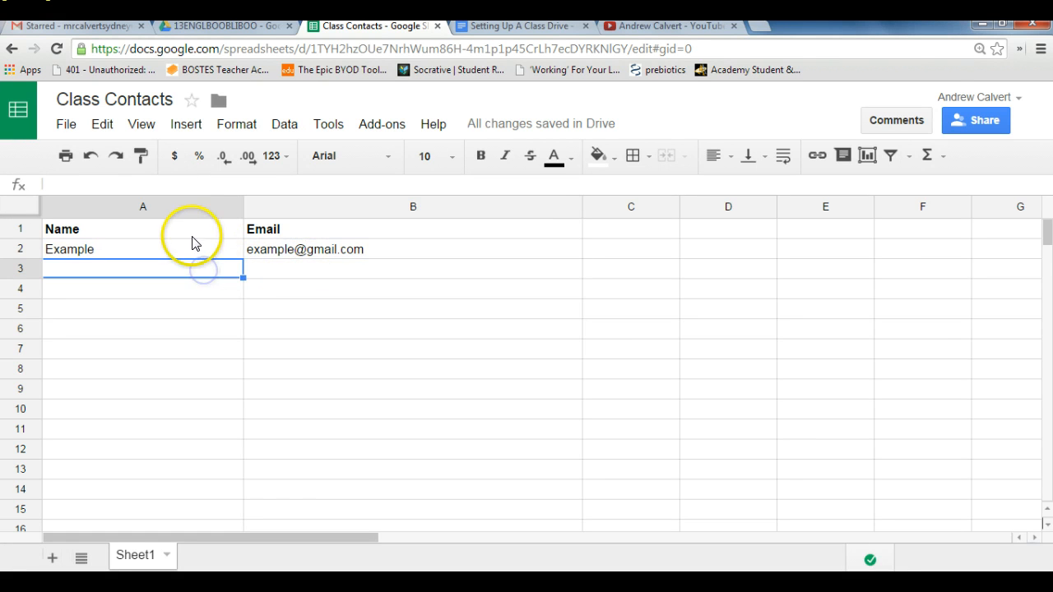
{"action": "left_click", "coordinate": [191, 234]}
{"action": "left_click", "coordinate": [309, 234]}
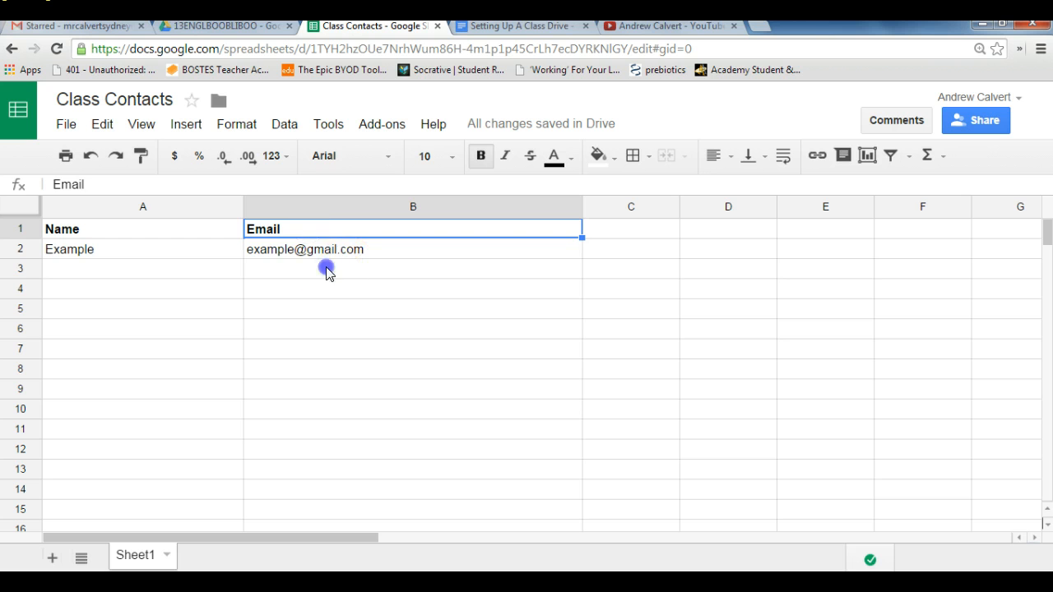
{"action": "left_click", "coordinate": [326, 268]}
Step: Copy the sample e-mail address from cell B2 into cells B3, B4, B5 and B6
{"action": "left_click", "coordinate": [306, 247]}
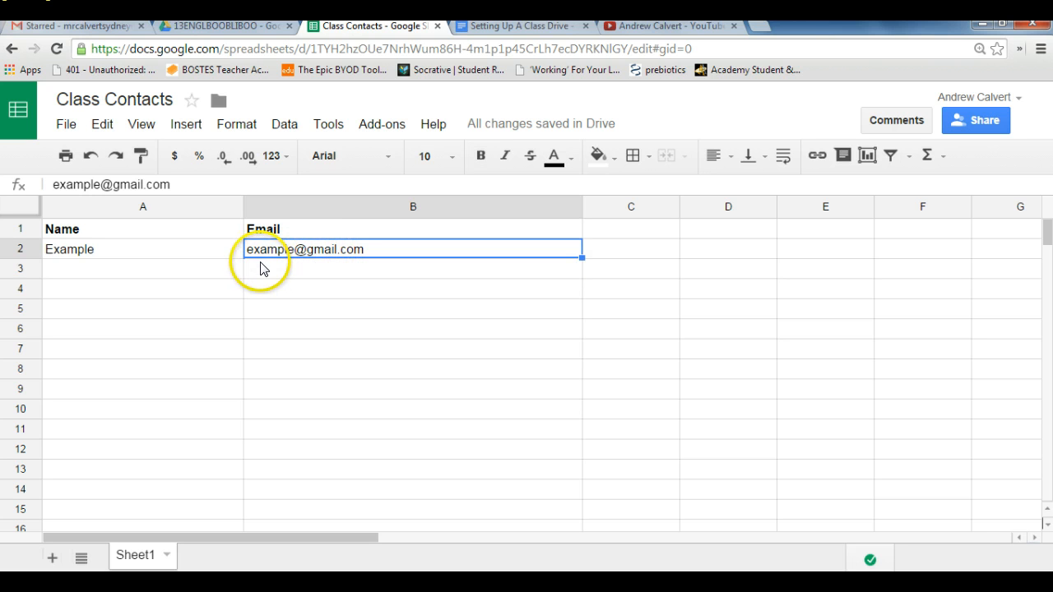
{"action": "left_click", "coordinate": [123, 183]}
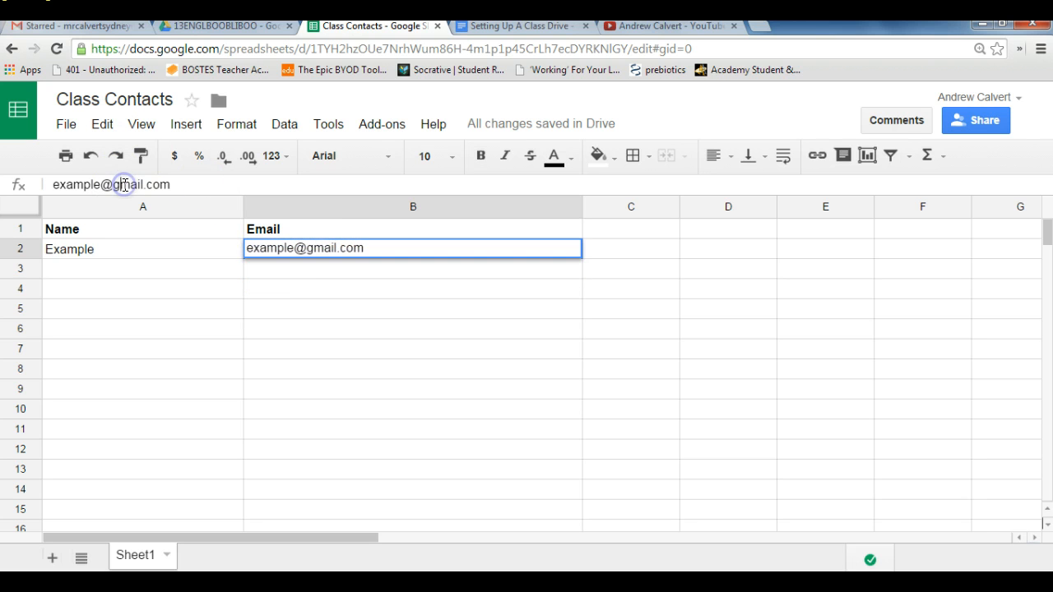
{"action": "triple_click", "coordinate": [125, 183]}
{"action": "key", "text": "ctrl+c"}
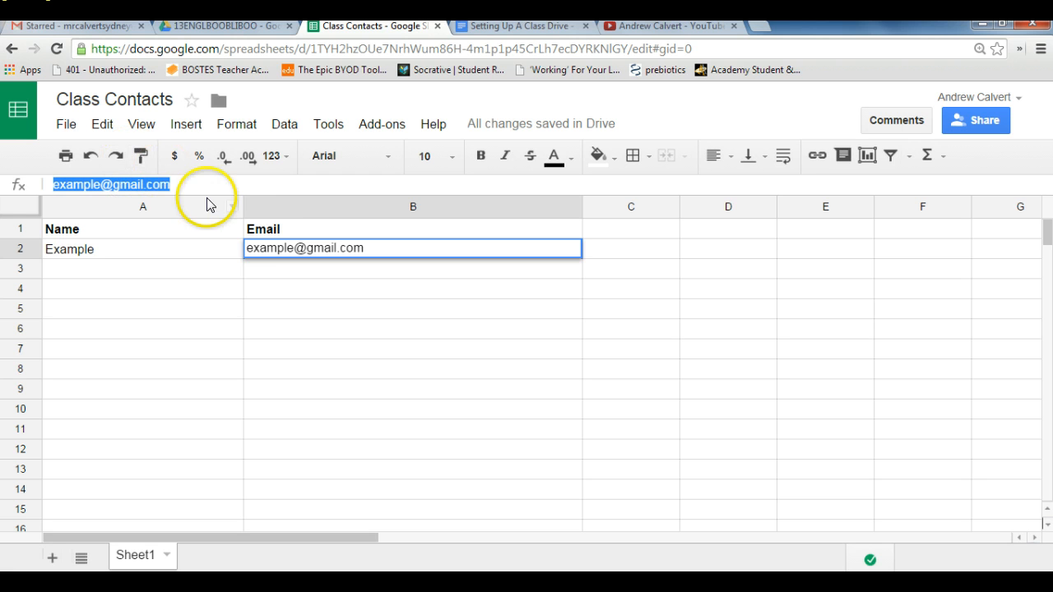
{"action": "left_click", "coordinate": [288, 269]}
{"action": "key", "text": "ctrl+v"}
{"action": "left_click", "coordinate": [292, 293]}
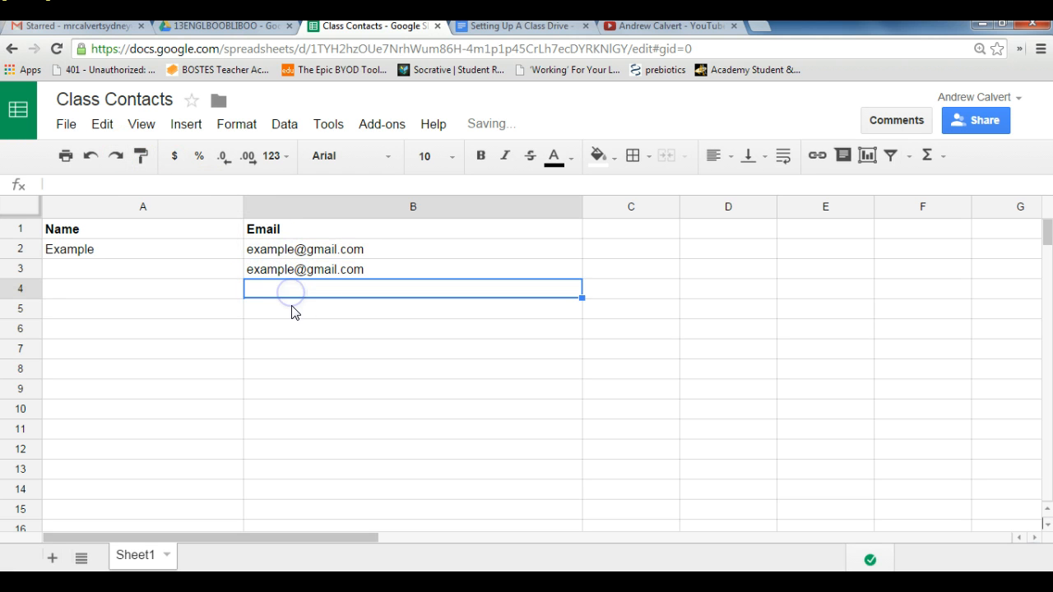
{"action": "key", "text": "ctrl+v"}
{"action": "left_click", "coordinate": [290, 306]}
{"action": "key", "text": "ctrl+v"}
{"action": "left_click", "coordinate": [289, 337]}
{"action": "key", "text": "ctrl+v"}
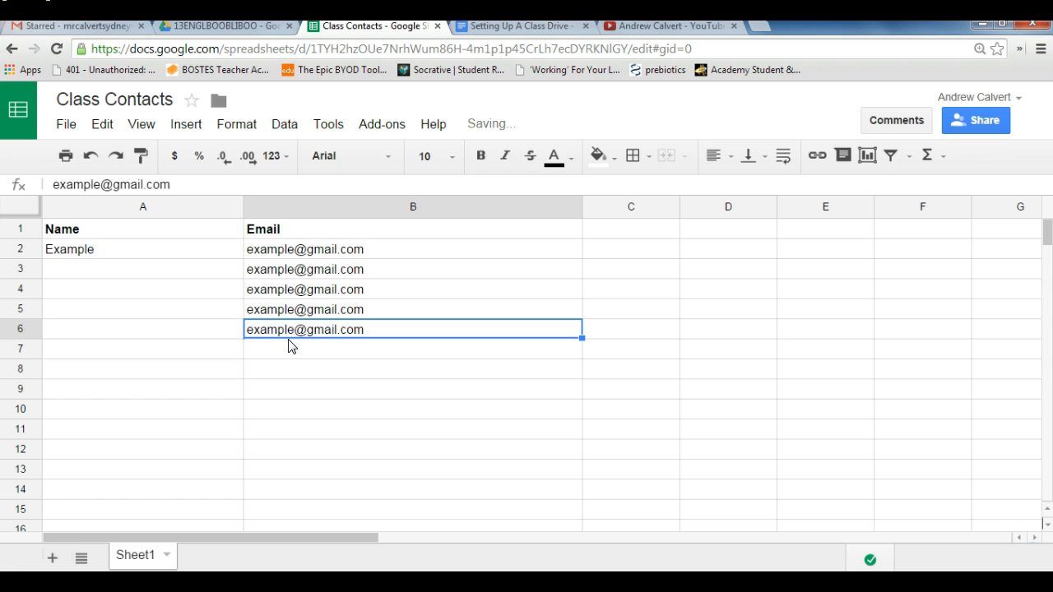
Step: Copy the whole list of e-mail addresses in cells B2 to B6 to the clipboard
{"action": "left_click_drag", "start_coordinate": [282, 249], "coordinate": [277, 331]}
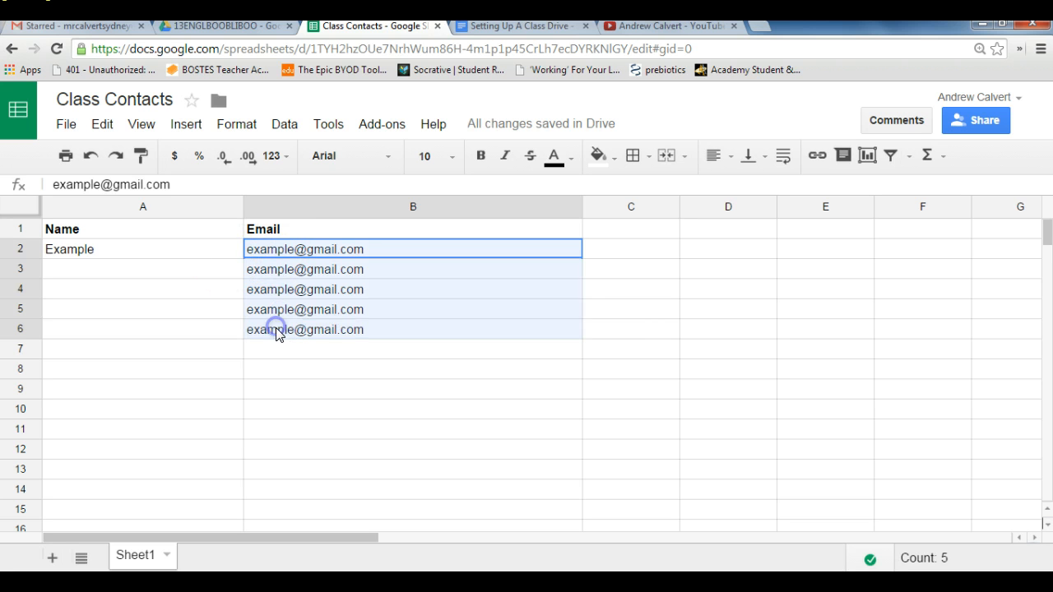
{"action": "key", "text": "ctrl+c"}
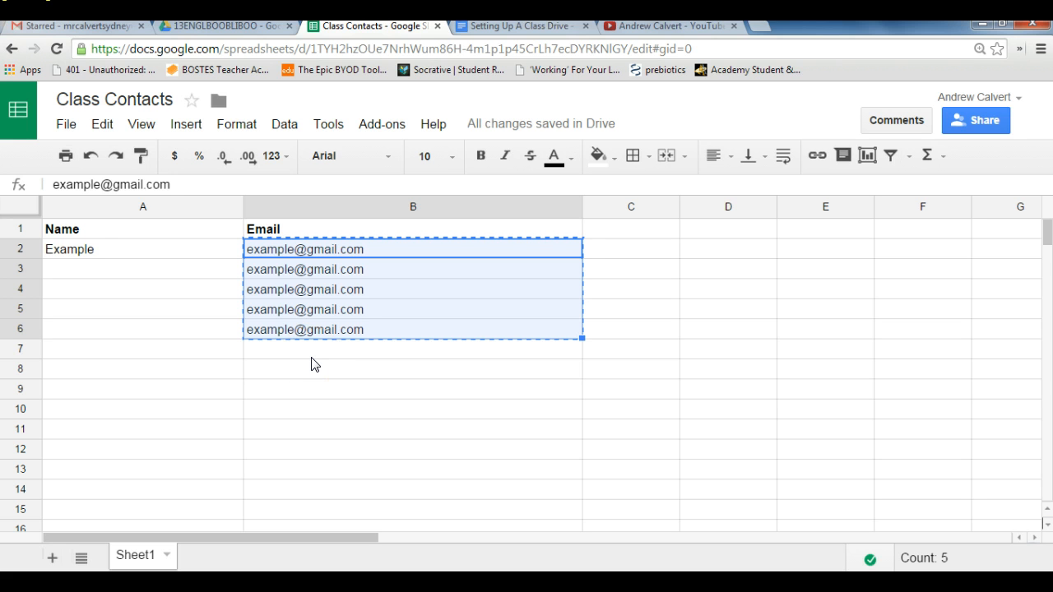
{"action": "left_click", "coordinate": [356, 366]}
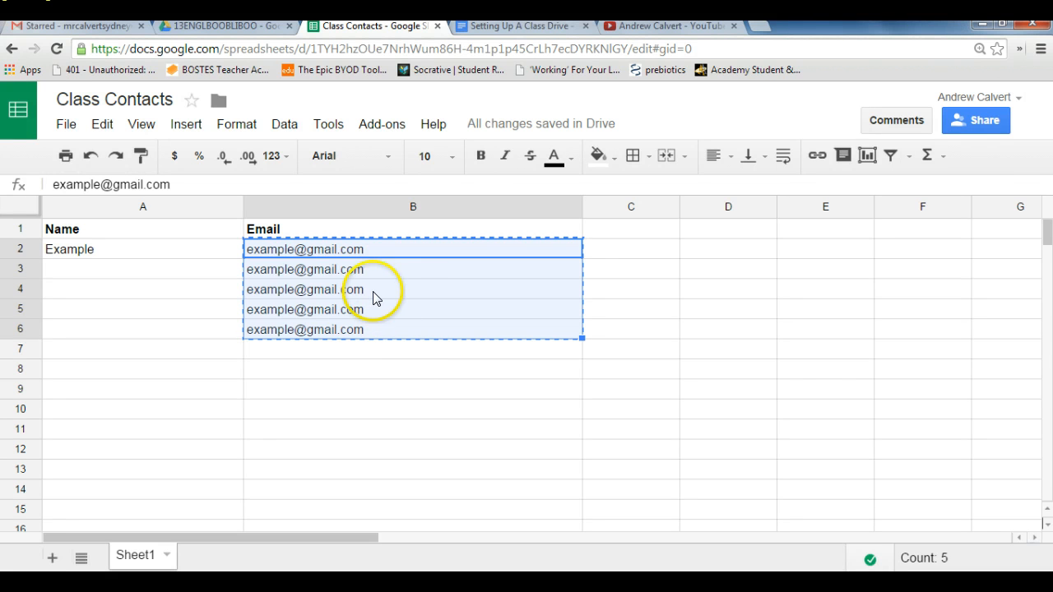
{"action": "left_click_drag", "start_coordinate": [395, 247], "coordinate": [395, 338]}
{"action": "right_click", "coordinate": [394, 329]}
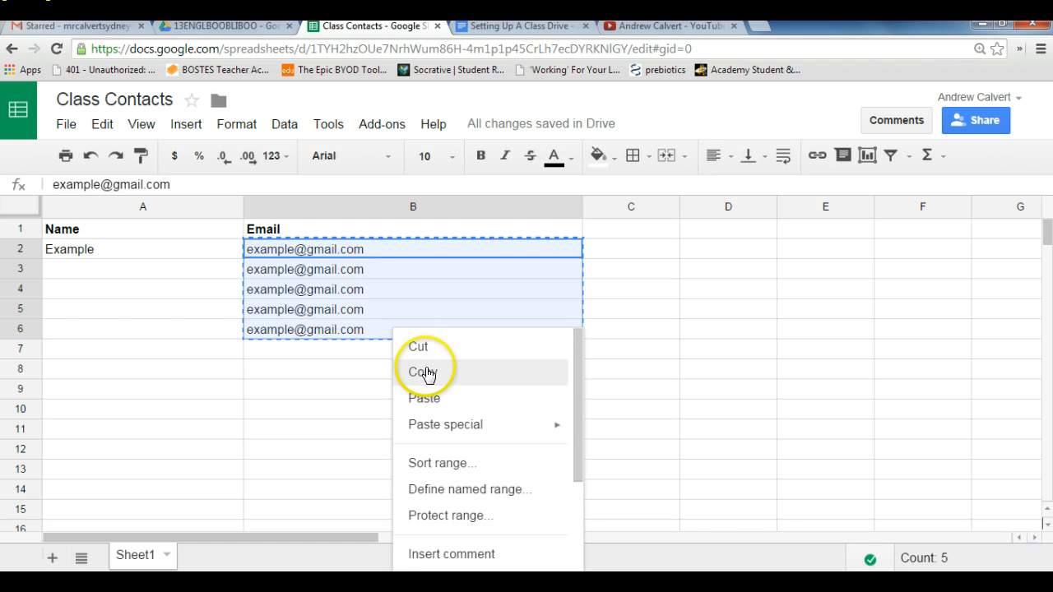
{"action": "left_click", "coordinate": [421, 347]}
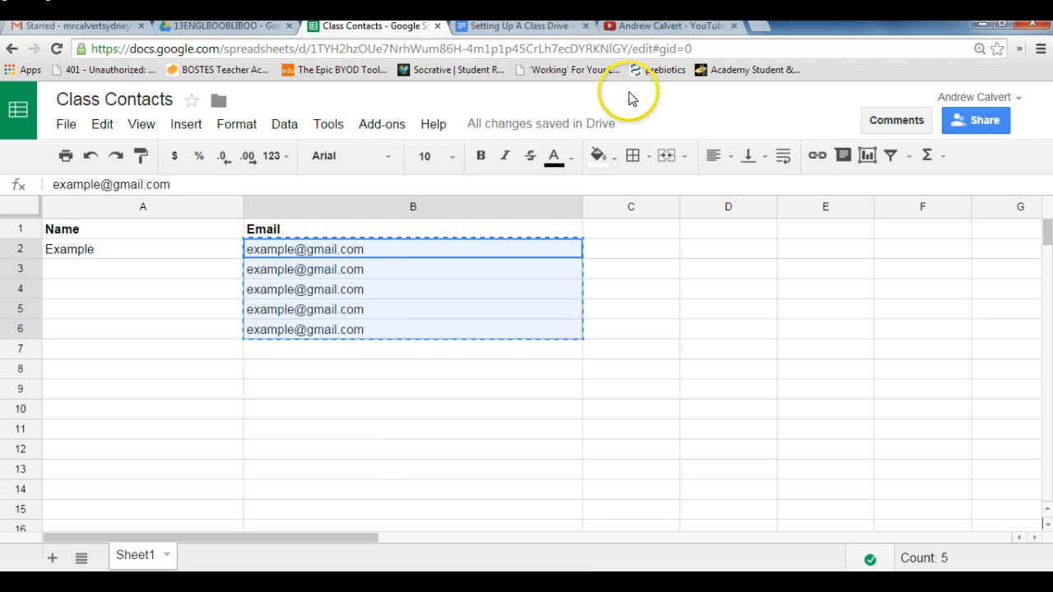
Step: Switch to Google Drive and select the 13ENGLBOOBLIBOO folder inside folder 13 of Class Resources
{"action": "left_click", "coordinate": [230, 26]}
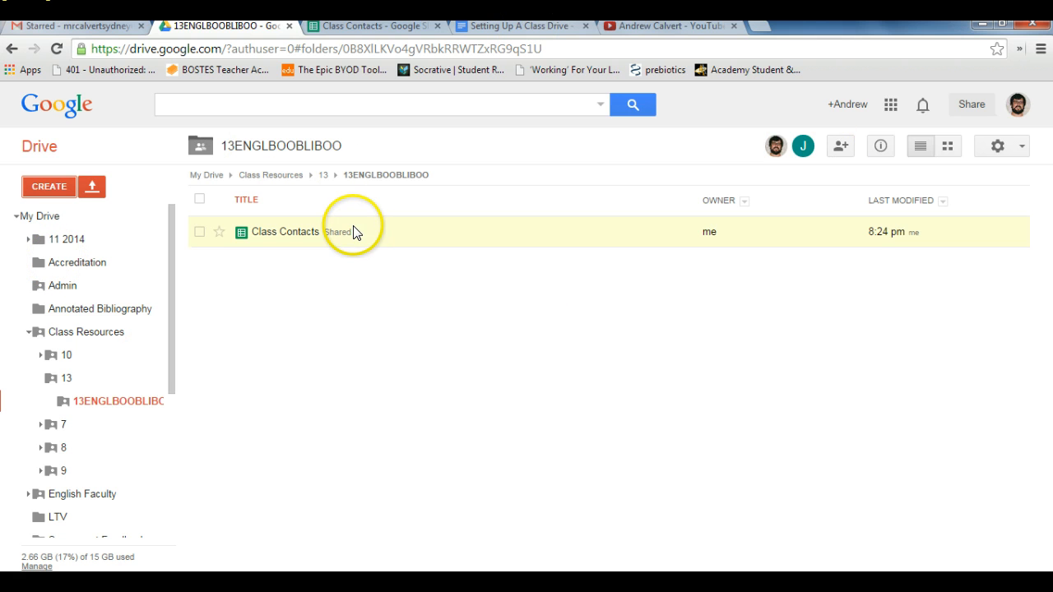
{"action": "left_click", "coordinate": [354, 148]}
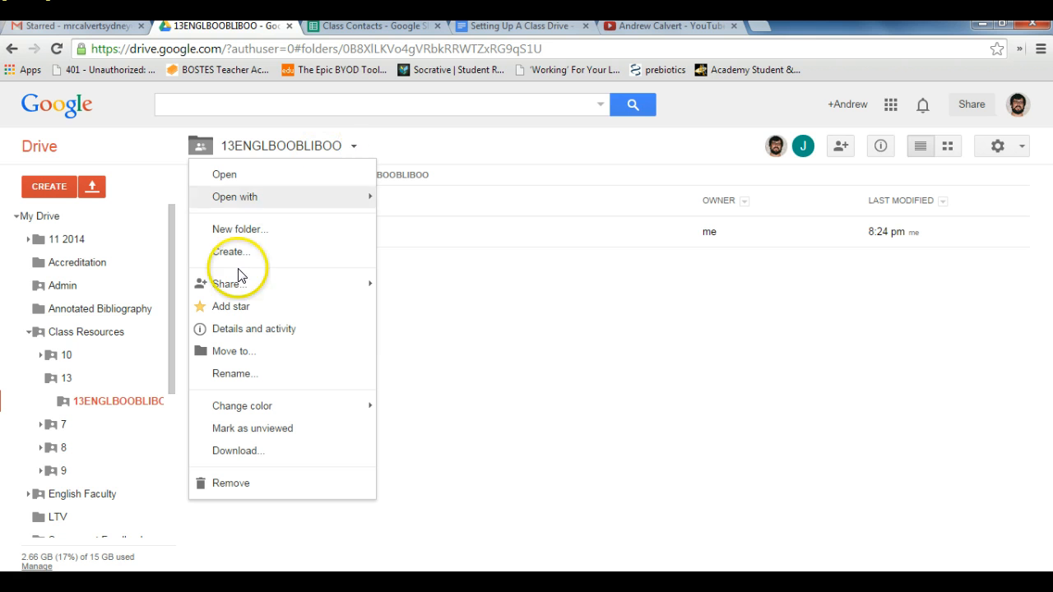
{"action": "mouse_move", "coordinate": [240, 284]}
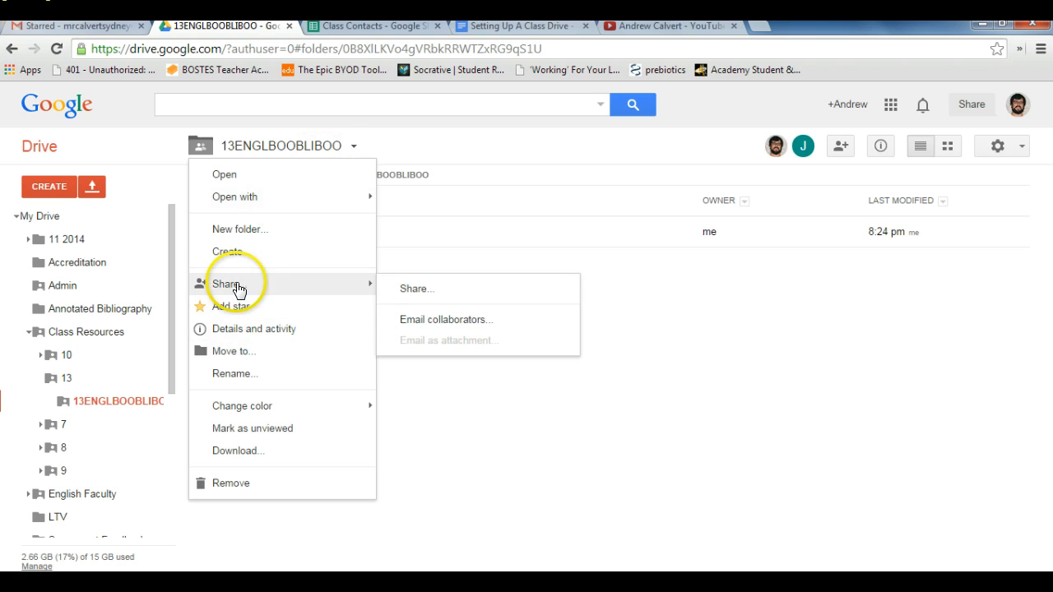
{"action": "left_click", "coordinate": [496, 215]}
{"action": "left_click", "coordinate": [43, 337]}
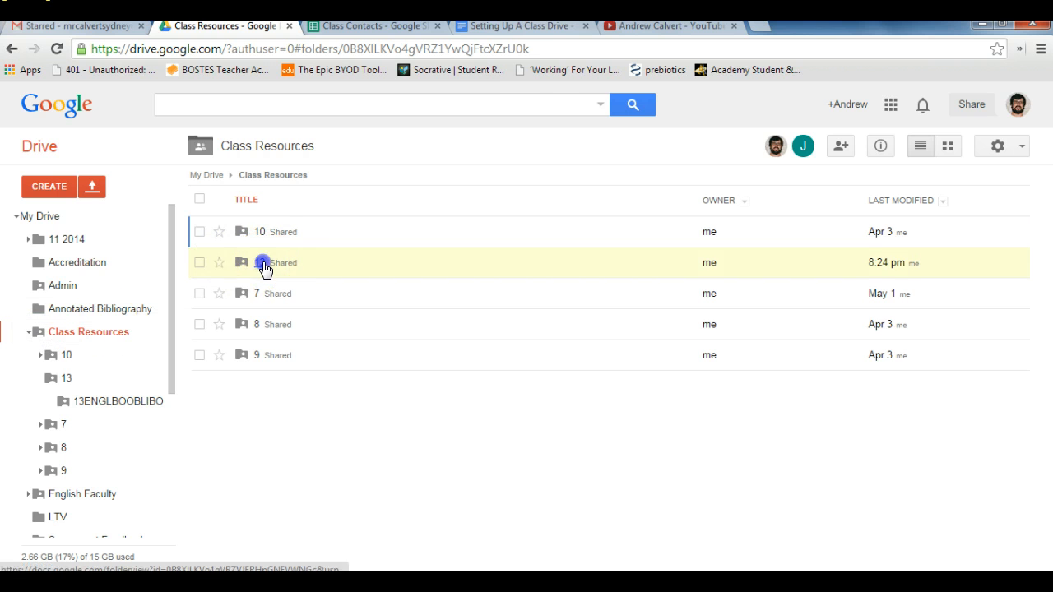
{"action": "left_click", "coordinate": [266, 263]}
{"action": "left_click", "coordinate": [200, 233]}
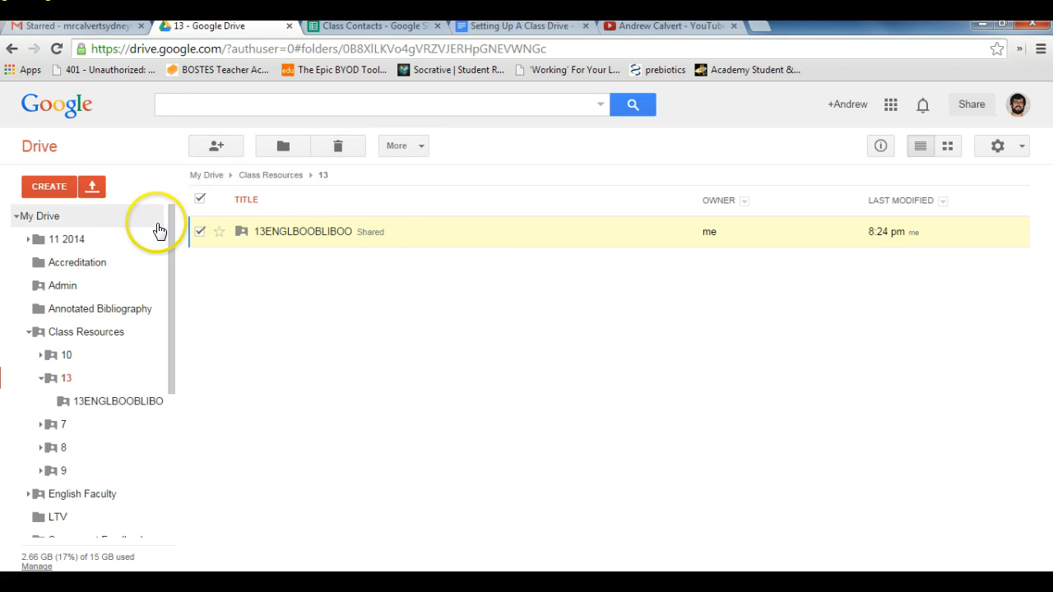
Step: Remove the existing view-only collaborator from the 13ENGLBOOBLIBOO folder's sharing settings and save the change
{"action": "right_click", "coordinate": [291, 233]}
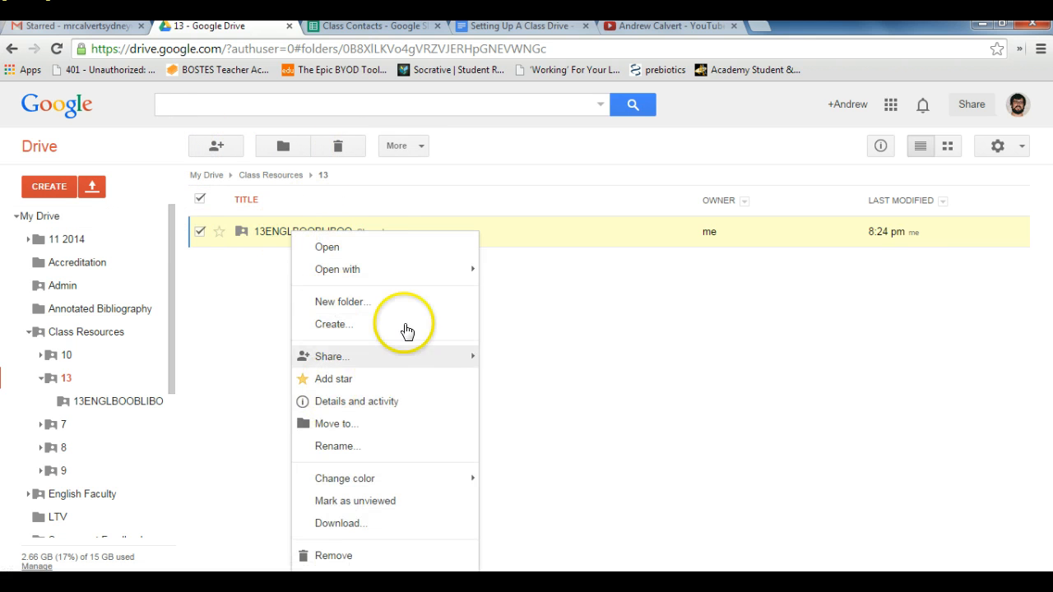
{"action": "left_click", "coordinate": [600, 342]}
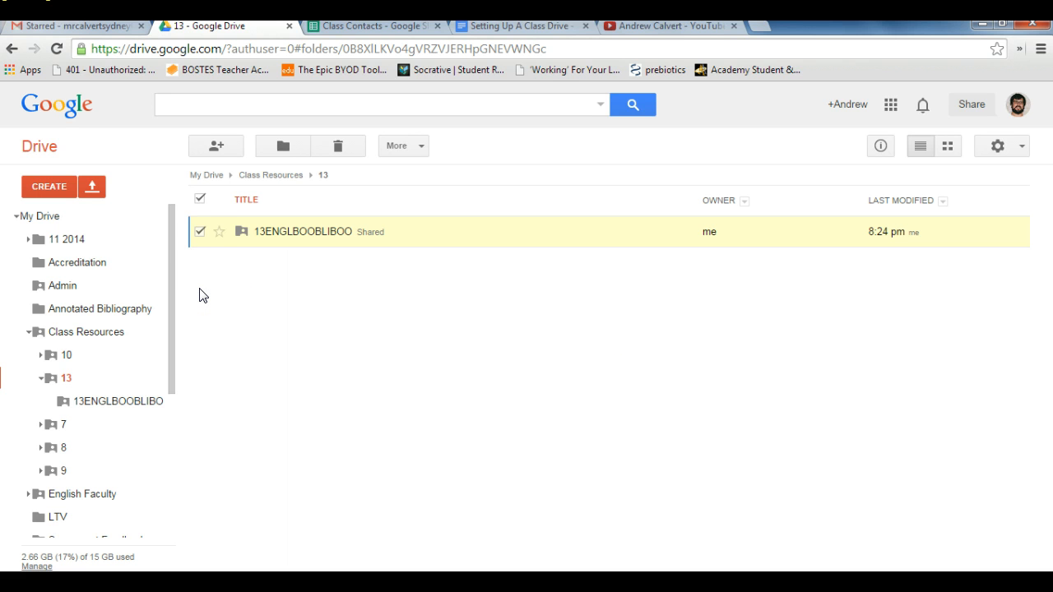
{"action": "left_click", "coordinate": [198, 236]}
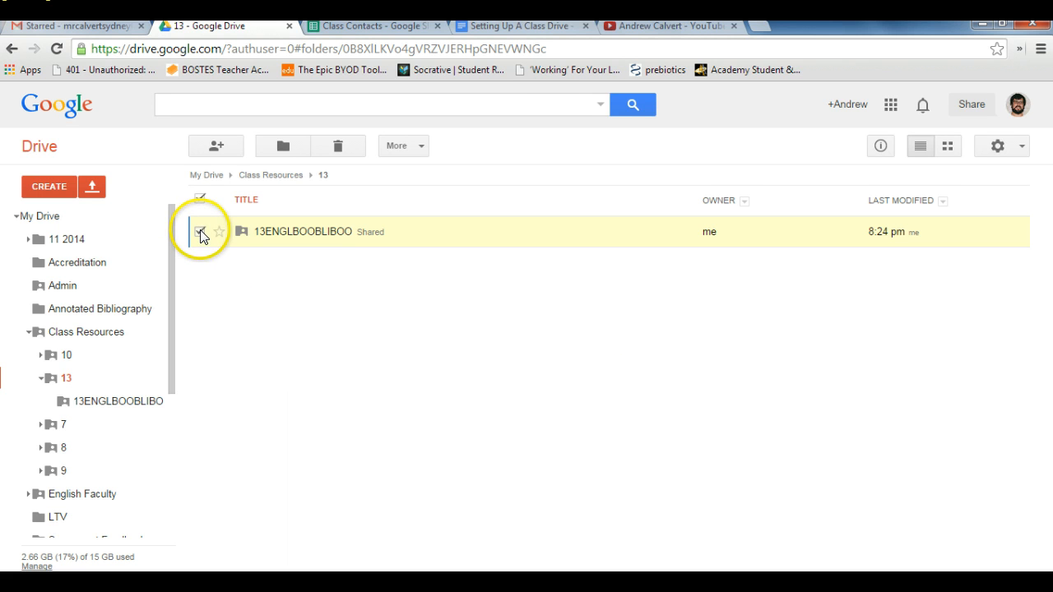
{"action": "left_click", "coordinate": [216, 147]}
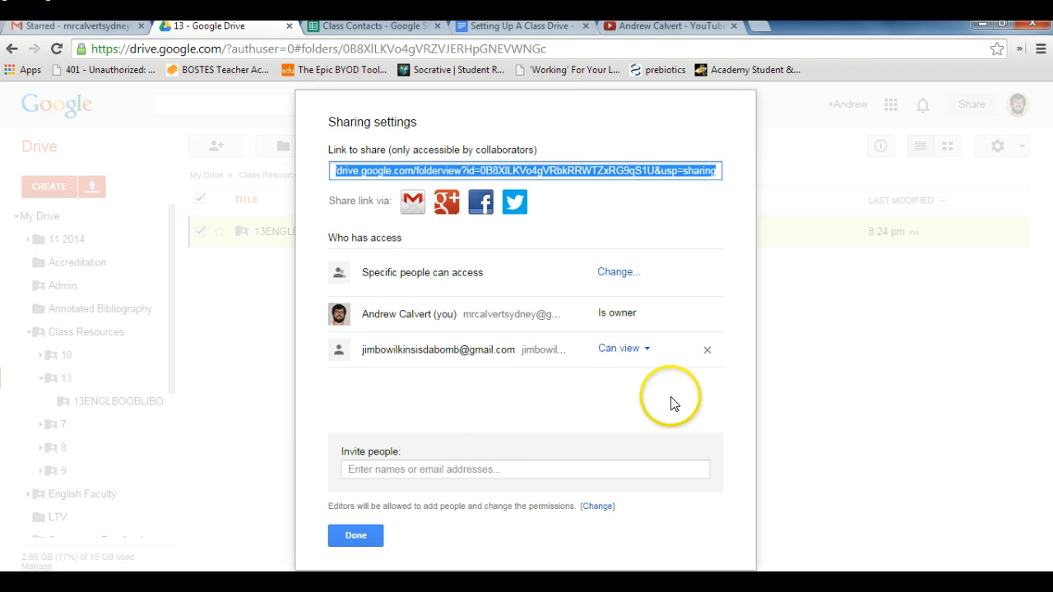
{"action": "left_click", "coordinate": [706, 350]}
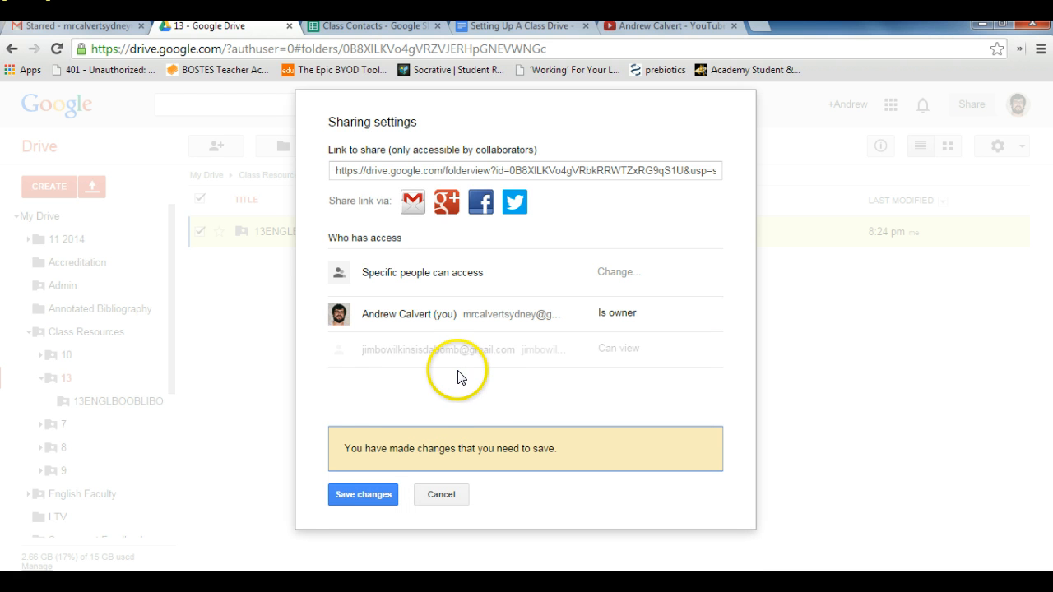
{"action": "left_click", "coordinate": [377, 494]}
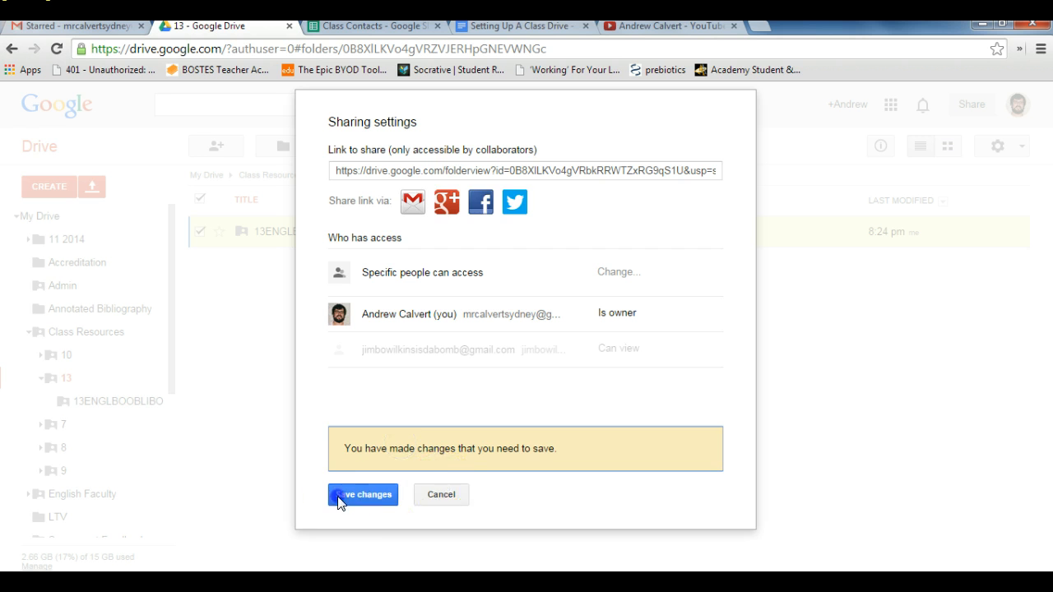
Step: Paste the copied list of e-mail addresses into the folder's invitation and check the pasted entries
{"action": "left_click", "coordinate": [372, 467]}
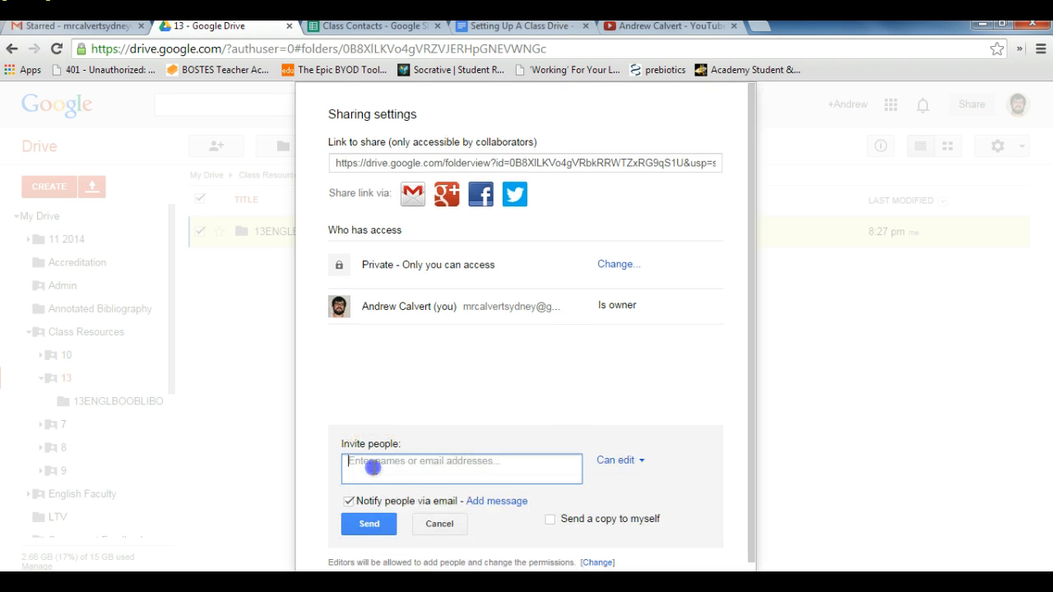
{"action": "key", "text": "ctrl+v"}
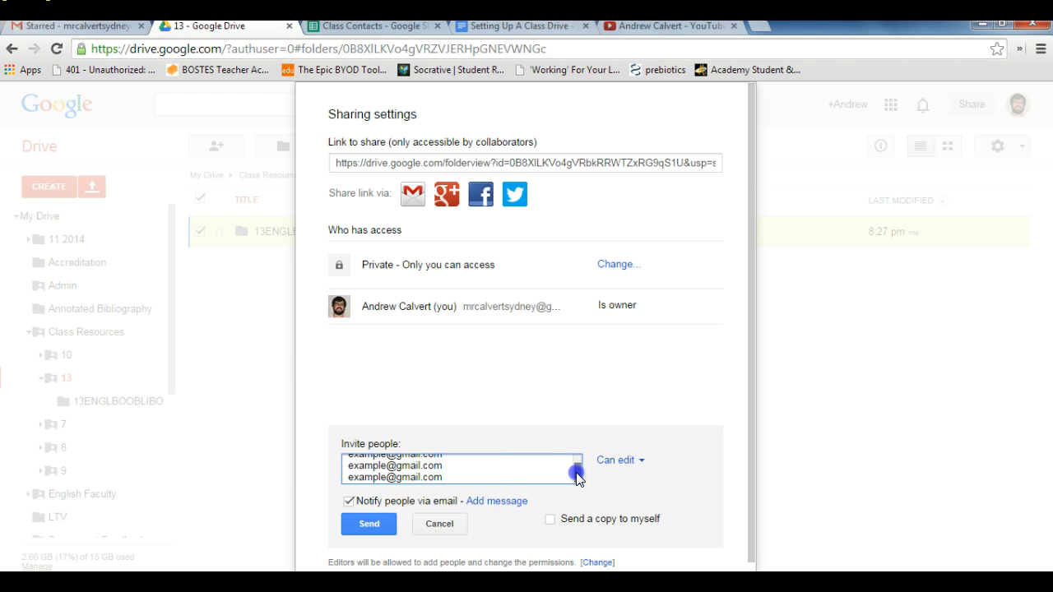
{"action": "left_click_drag", "start_coordinate": [577, 475], "coordinate": [573, 439]}
{"action": "left_click", "coordinate": [449, 462]}
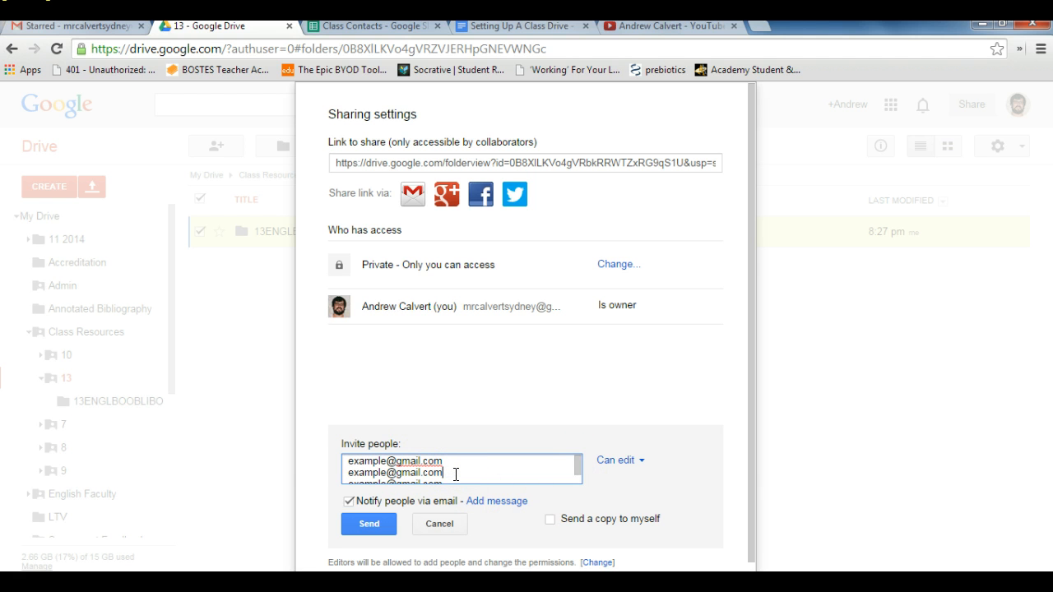
{"action": "key", "text": "Down"}
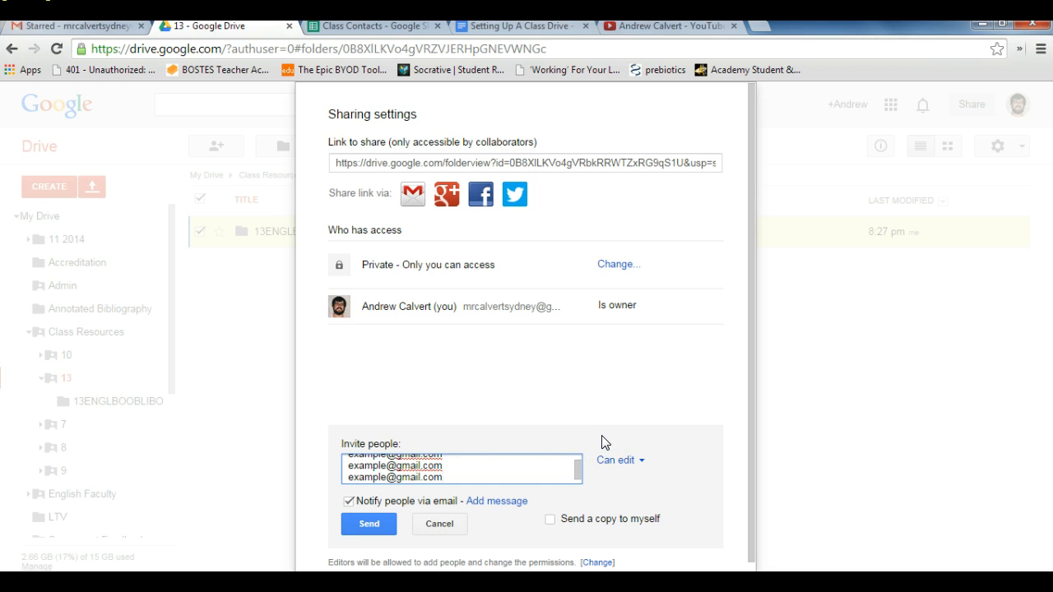
Step: Try switching the invitees' access level between Can view and Can edit, finishing on Can edit
{"action": "left_click", "coordinate": [642, 461]}
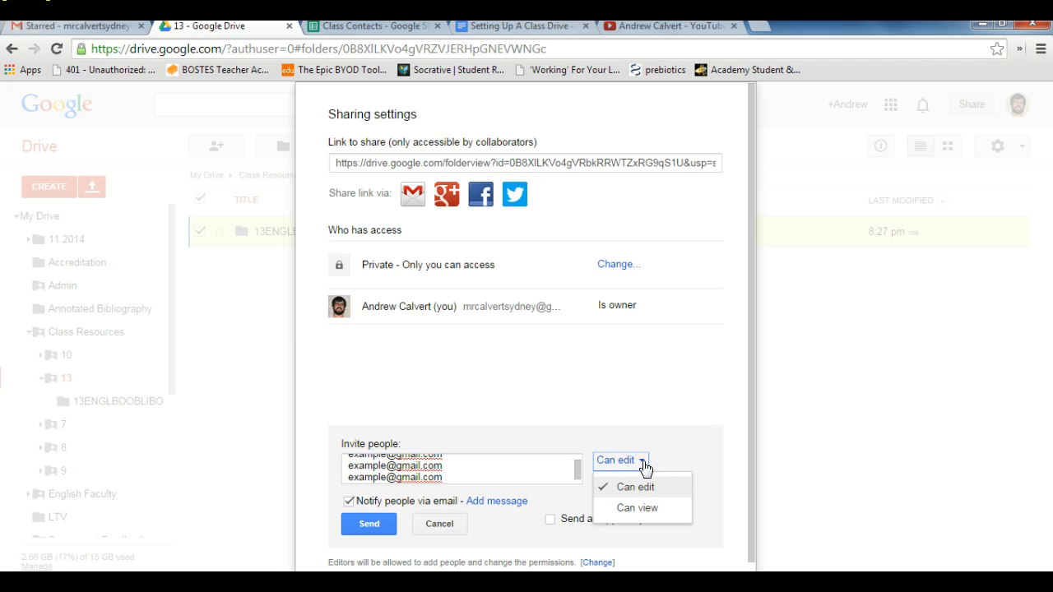
{"action": "left_click", "coordinate": [647, 509]}
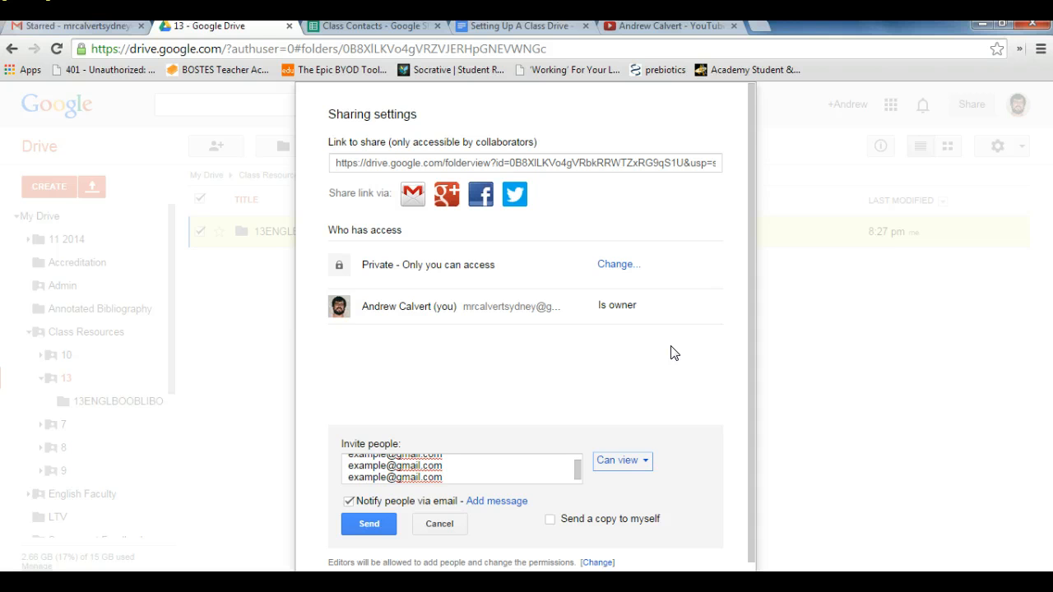
{"action": "left_click", "coordinate": [644, 462]}
{"action": "left_click", "coordinate": [644, 490]}
{"action": "left_click", "coordinate": [637, 463]}
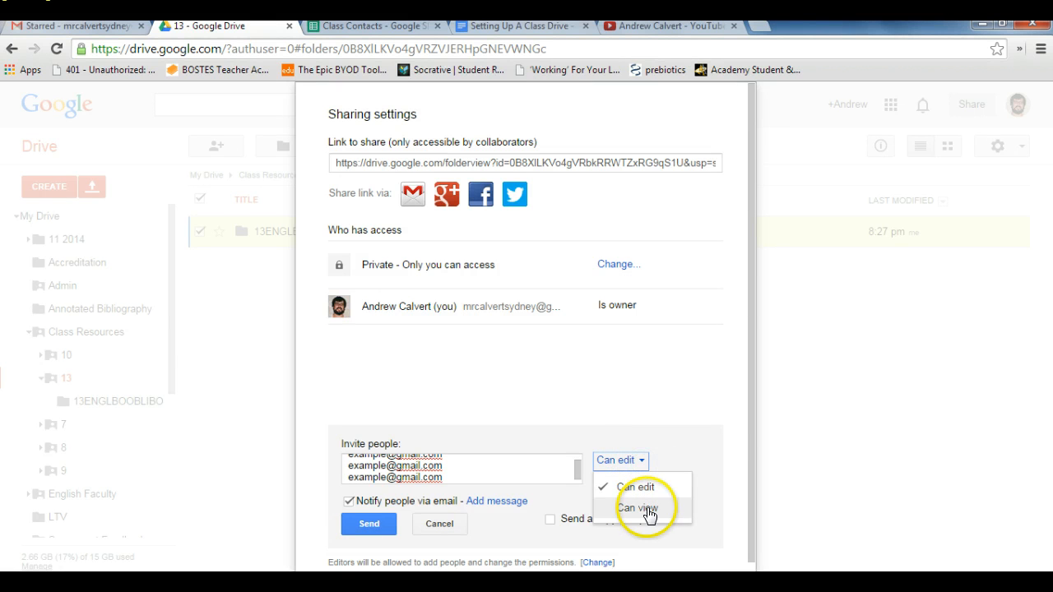
{"action": "left_click", "coordinate": [646, 509]}
{"action": "left_click", "coordinate": [650, 463]}
{"action": "left_click", "coordinate": [629, 488]}
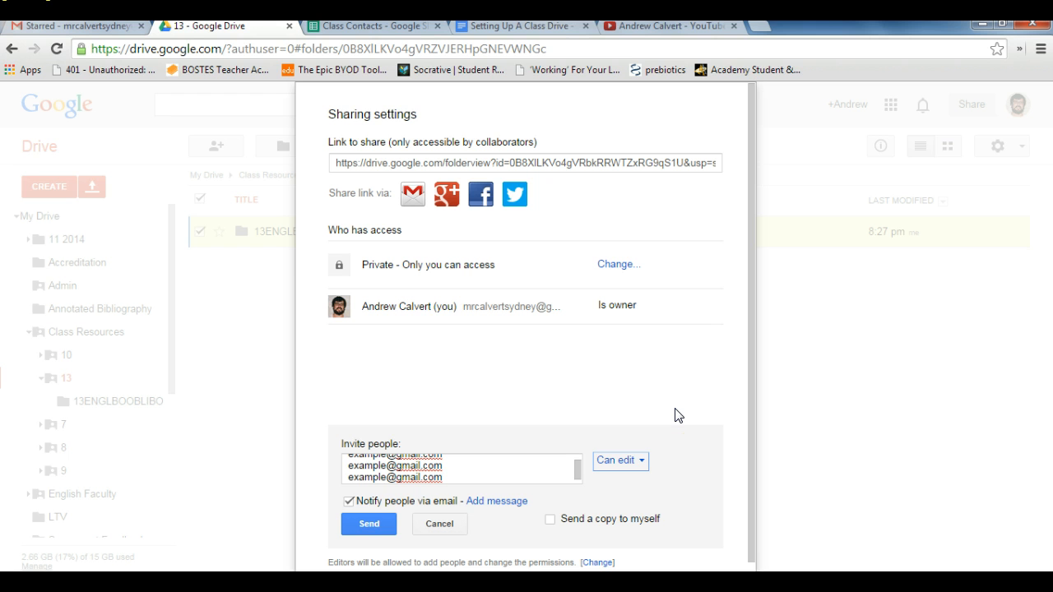
{"action": "left_click", "coordinate": [639, 463]}
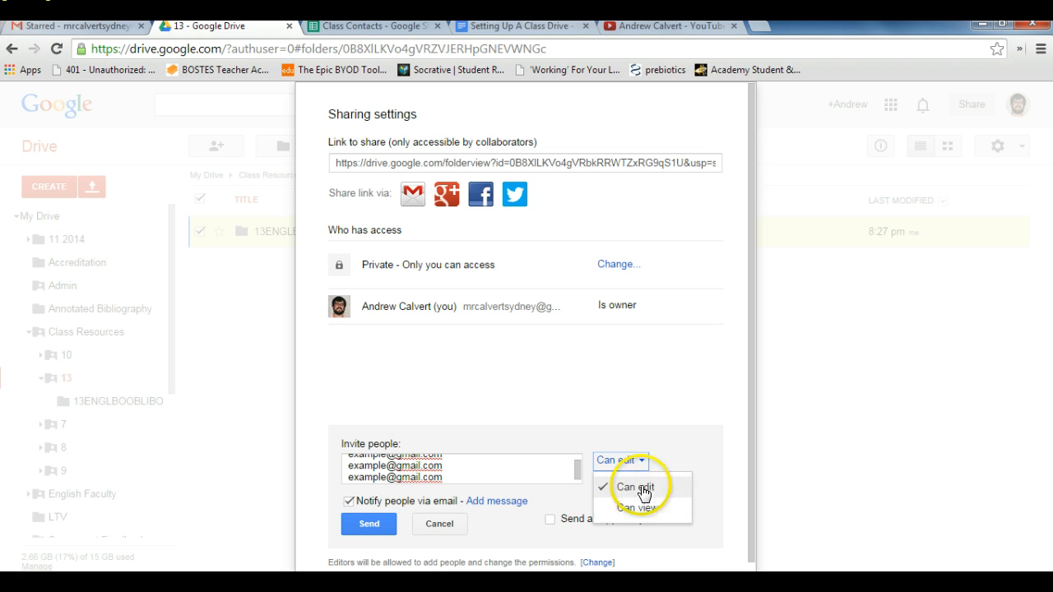
{"action": "left_click", "coordinate": [637, 488]}
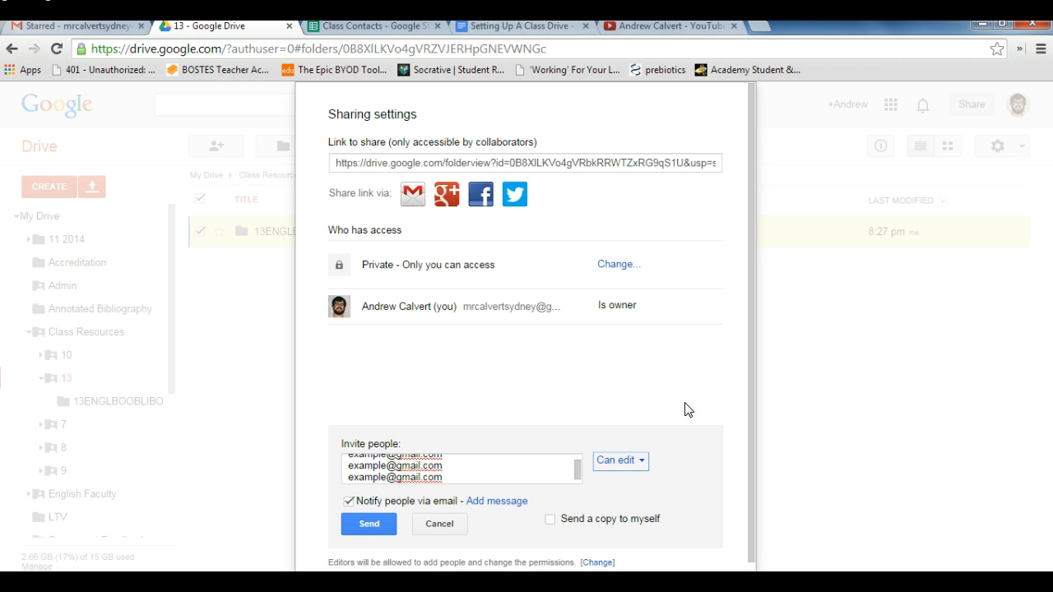
{"action": "left_click", "coordinate": [638, 462]}
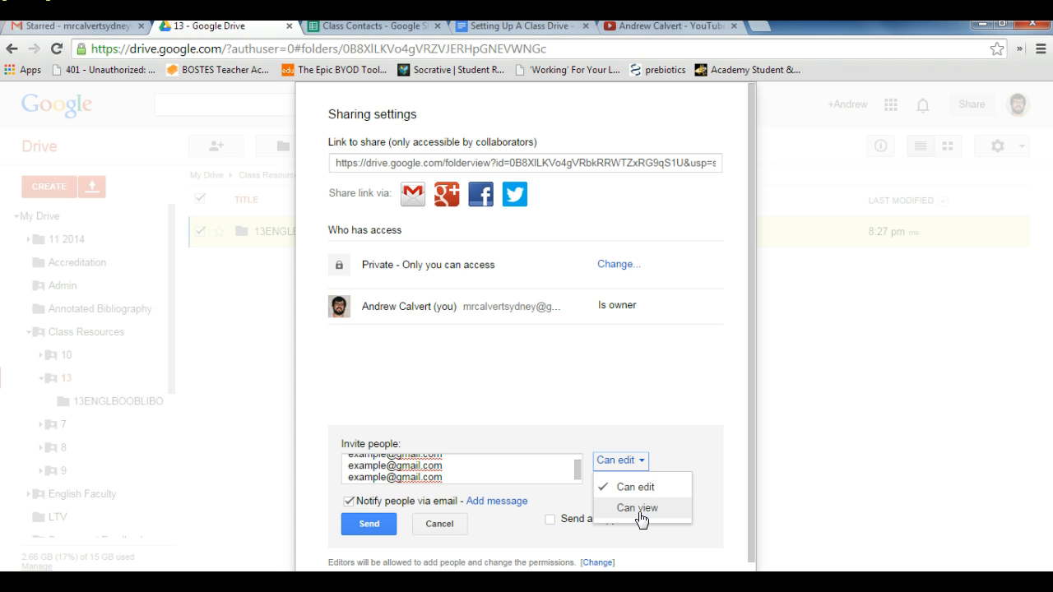
{"action": "left_click", "coordinate": [640, 510]}
{"action": "left_click", "coordinate": [645, 462]}
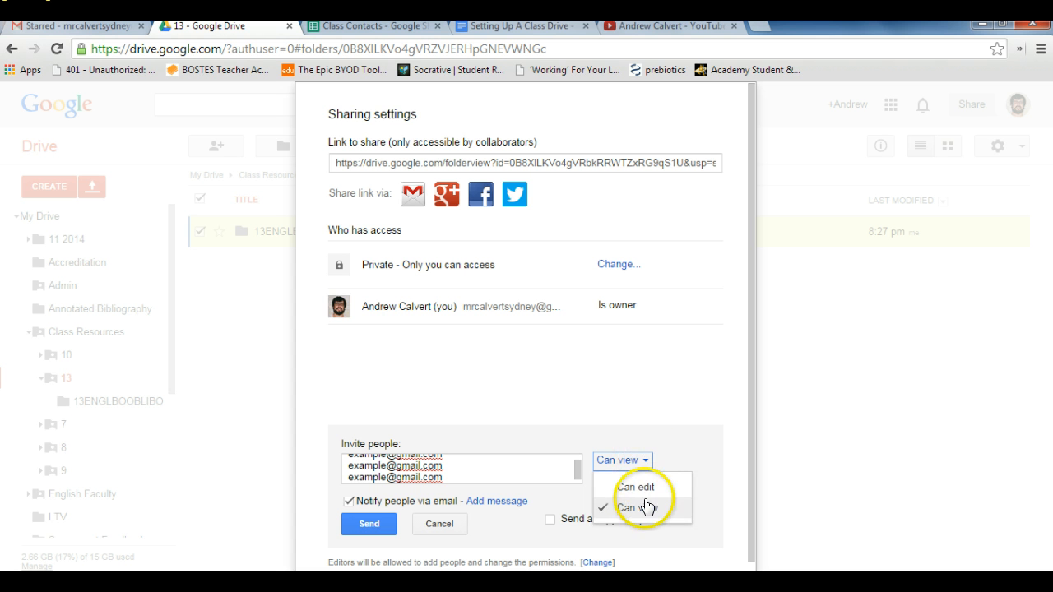
{"action": "left_click", "coordinate": [640, 486]}
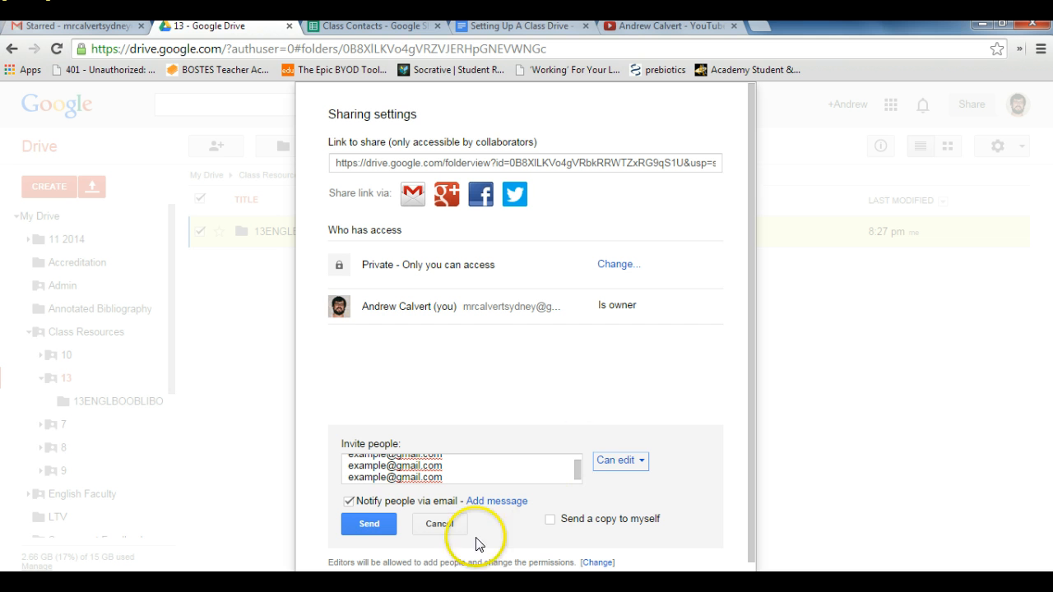
Step: Send the folder invitation with Can edit access, approve sending it, and close the sharing settings
{"action": "left_click", "coordinate": [641, 462]}
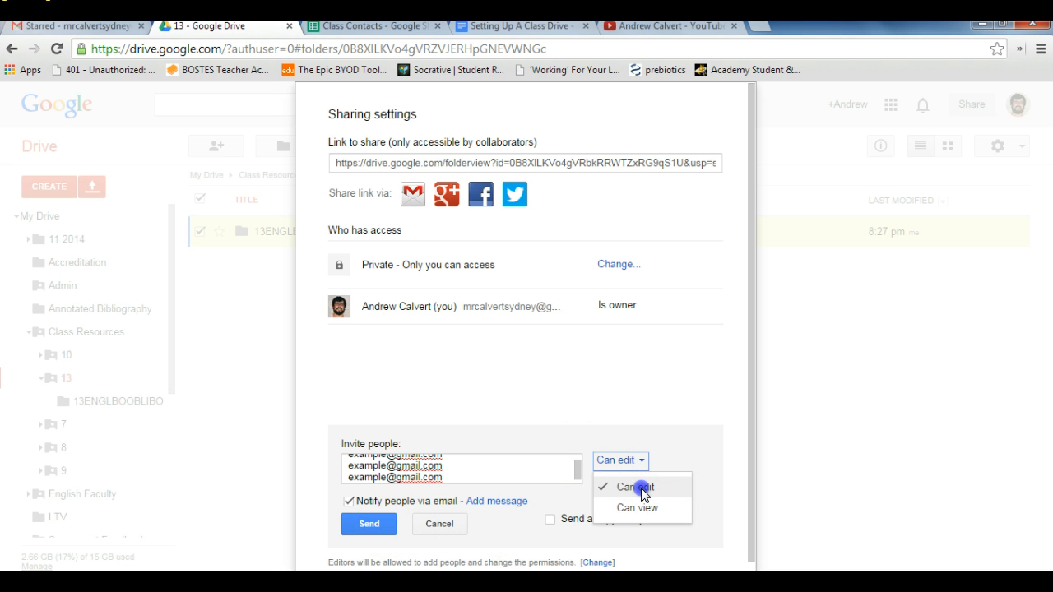
{"action": "left_click", "coordinate": [641, 489]}
{"action": "left_click", "coordinate": [366, 524]}
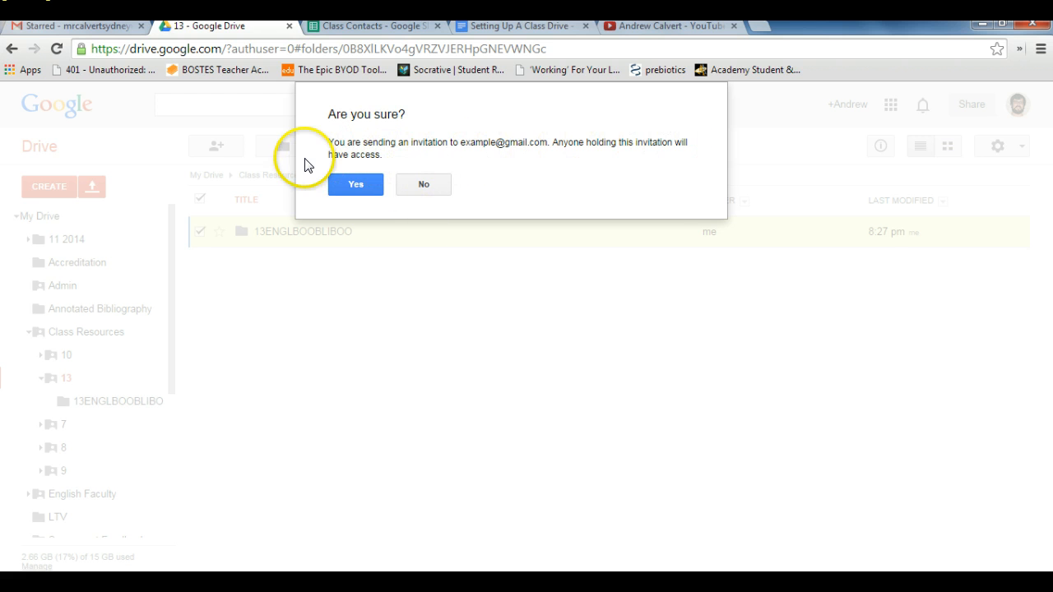
{"action": "left_click", "coordinate": [352, 185]}
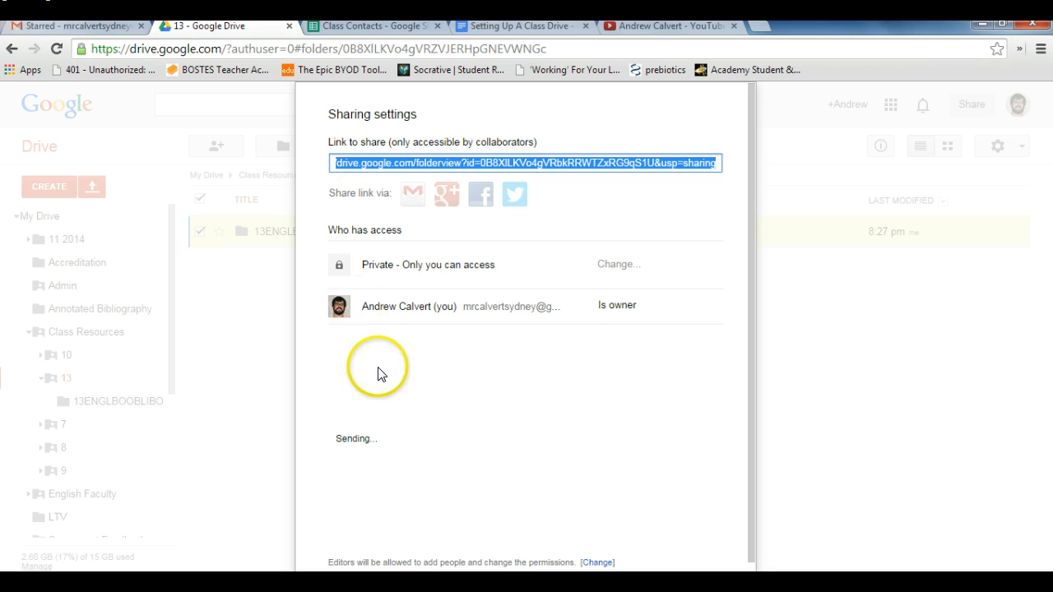
{"action": "left_click", "coordinate": [353, 528]}
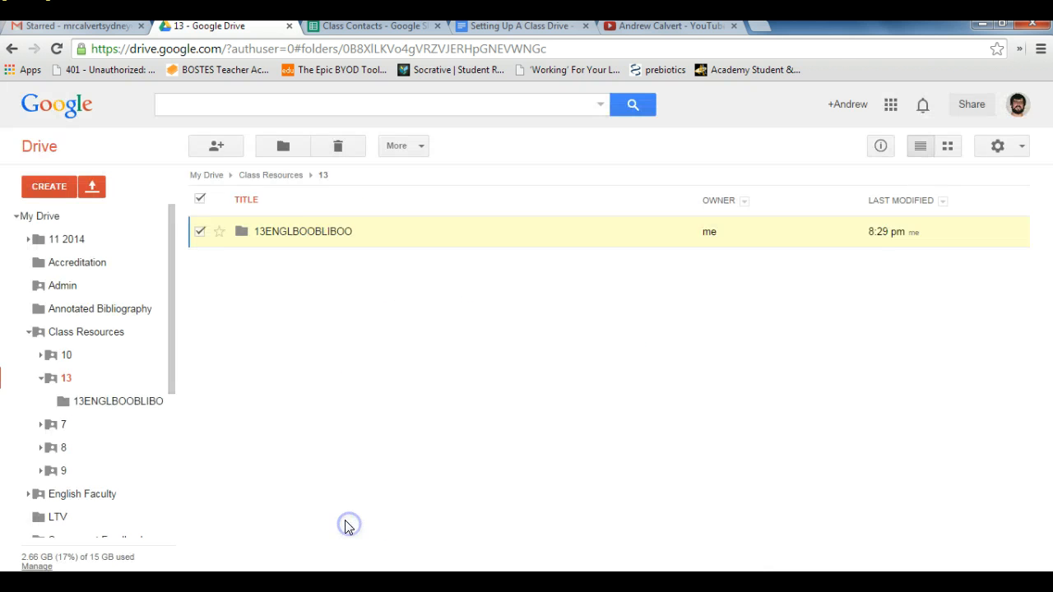
Step: Open the 13ENGLBOOBLIBOO folder and create a subfolder named "Podcasting" in it
{"action": "left_click", "coordinate": [294, 232]}
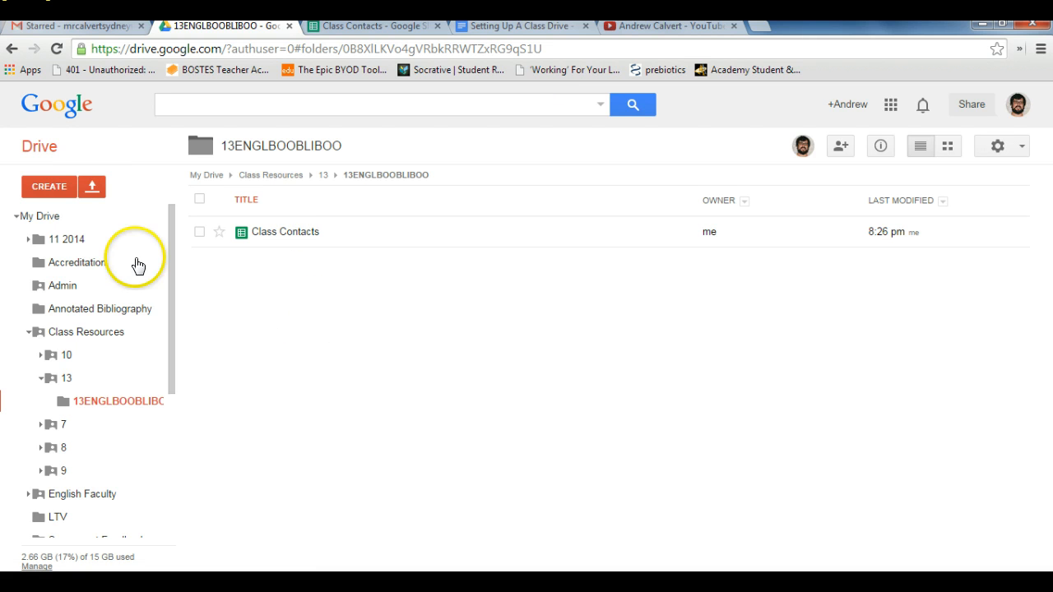
{"action": "left_click", "coordinate": [54, 187]}
{"action": "left_click", "coordinate": [84, 217]}
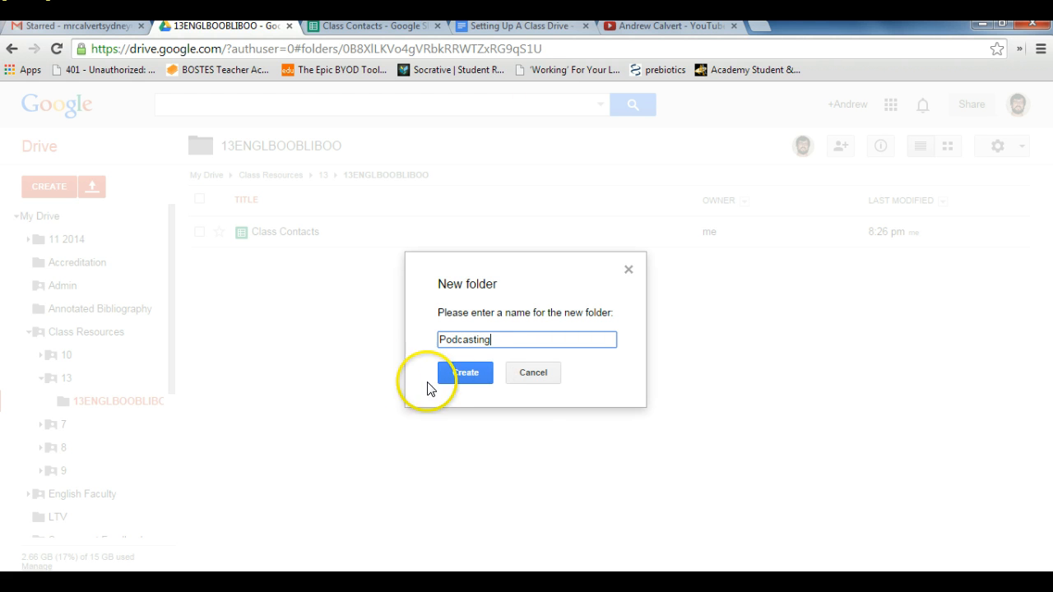
{"action": "left_click", "coordinate": [461, 372]}
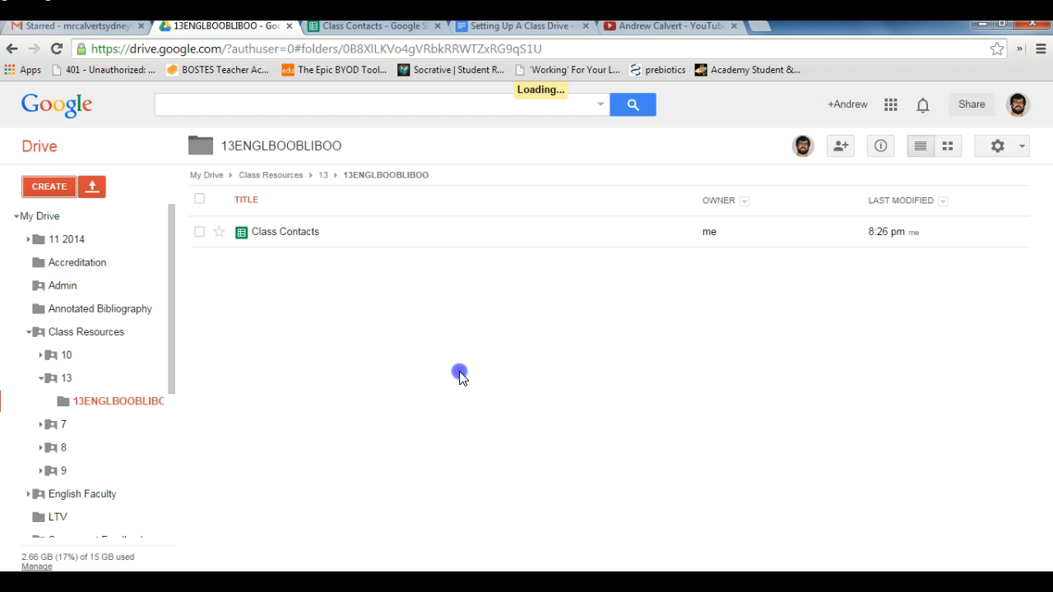
Step: Create a second subfolder named "Religion in Television" in the 13ENGLBOOBLIBOO folder
{"action": "left_click", "coordinate": [46, 186]}
{"action": "left_click", "coordinate": [84, 218]}
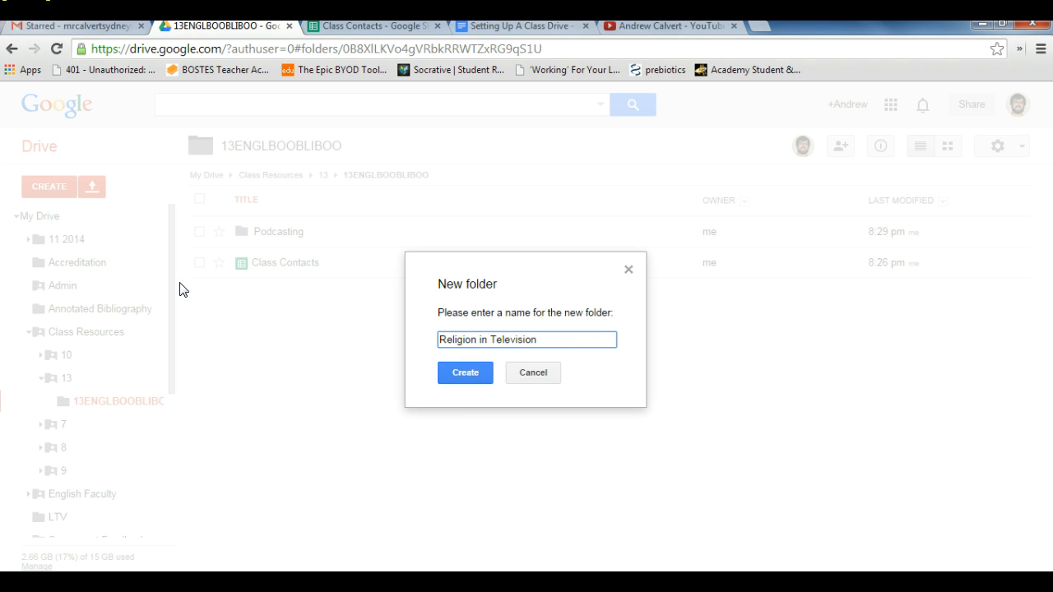
{"action": "left_click", "coordinate": [459, 375]}
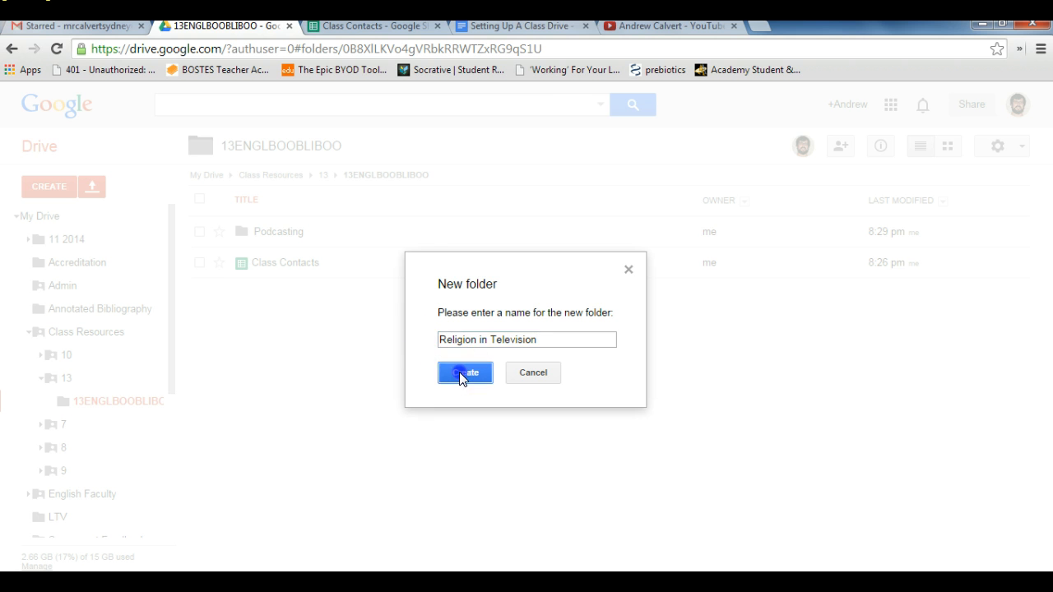
Step: Open the Podcasting folder and create a subfolder named "First Assignment" in it
{"action": "left_click", "coordinate": [266, 241]}
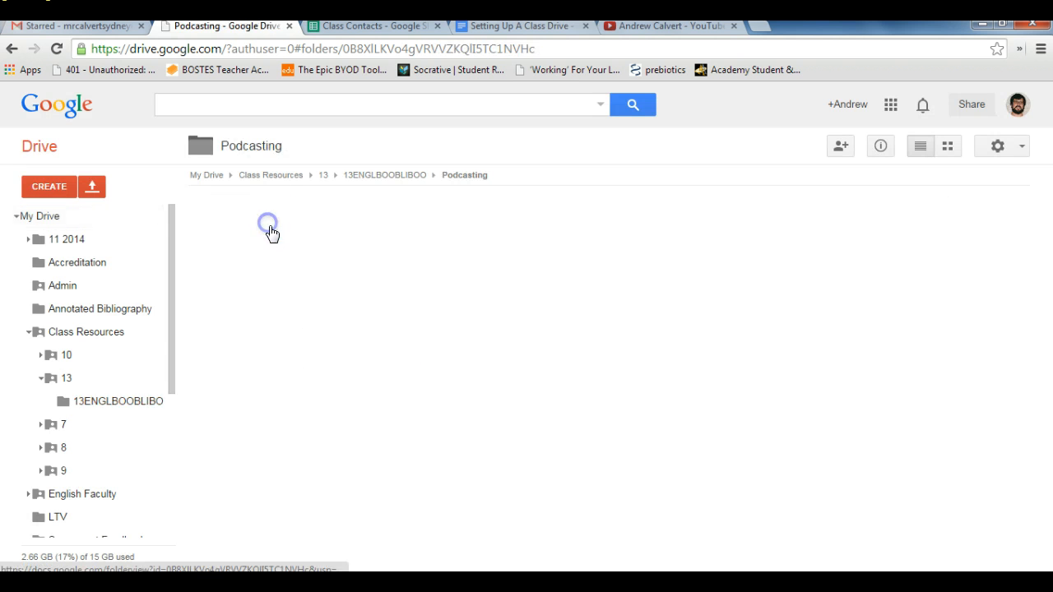
{"action": "left_click", "coordinate": [41, 187]}
{"action": "left_click", "coordinate": [82, 234]}
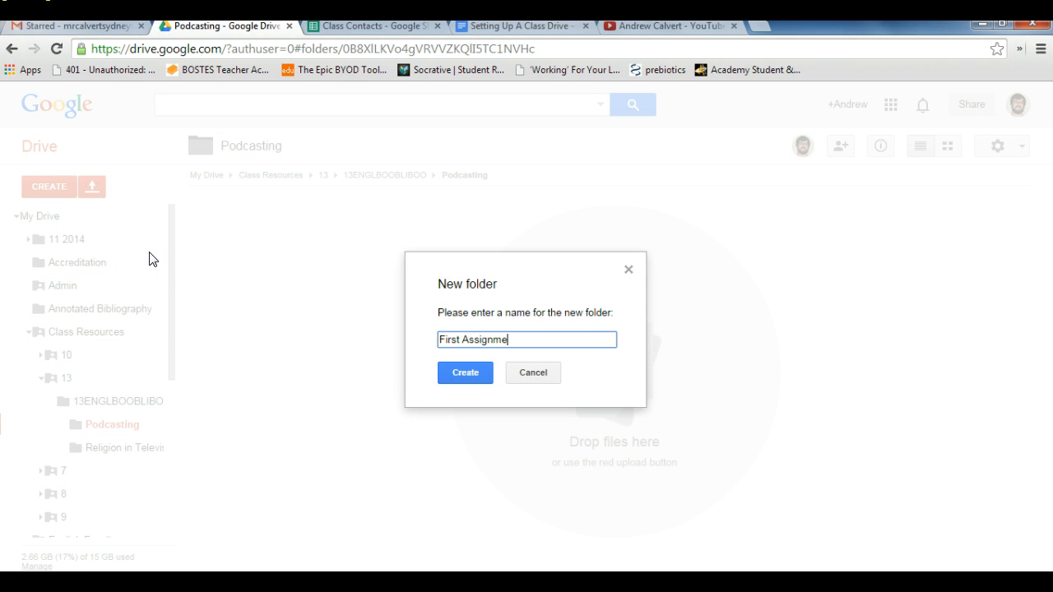
{"action": "left_click", "coordinate": [439, 371]}
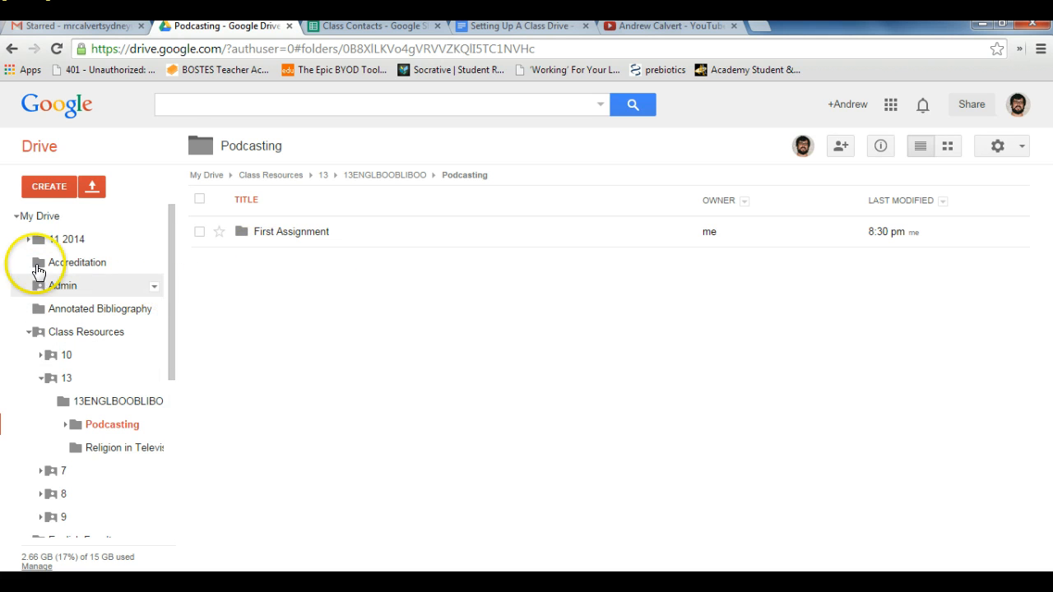
Step: Switch to the "Setting Up A Class Drive" document and review its steps on privacy, contact list and populating the drive
{"action": "left_click", "coordinate": [16, 217]}
{"action": "left_click_drag", "start_coordinate": [254, 231], "coordinate": [481, 31]}
{"action": "left_click", "coordinate": [527, 30]}
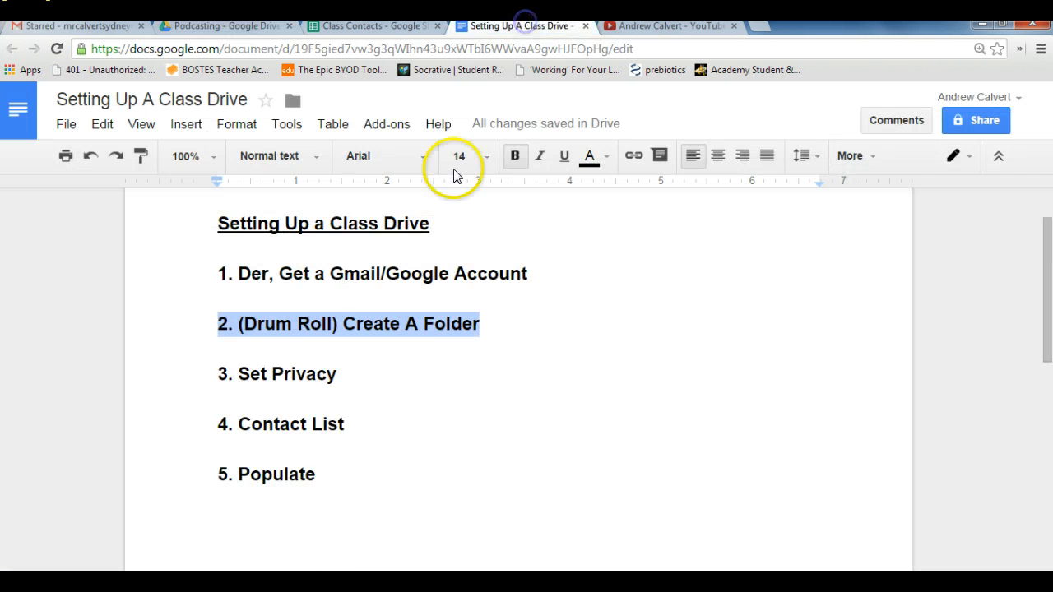
{"action": "left_click", "coordinate": [144, 376]}
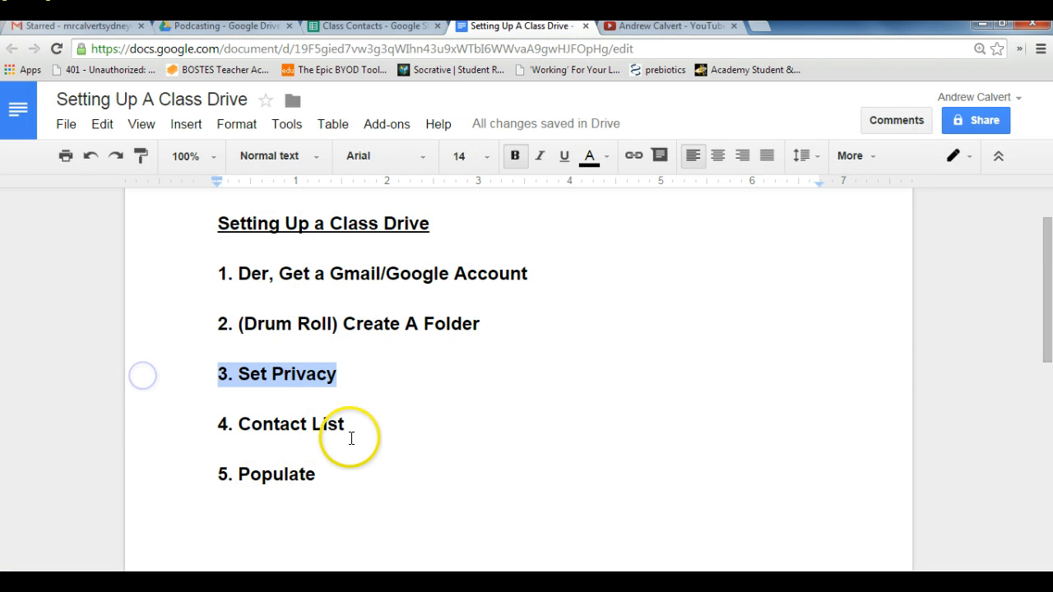
{"action": "left_click", "coordinate": [116, 431]}
{"action": "left_click", "coordinate": [345, 470]}
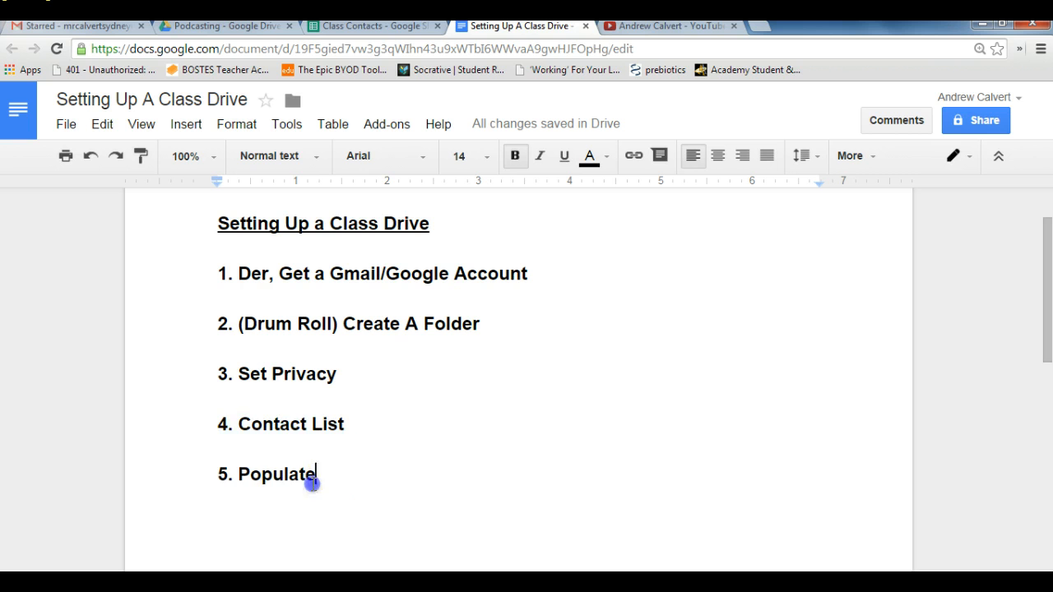
{"action": "left_click", "coordinate": [165, 484]}
{"action": "left_click", "coordinate": [356, 494]}
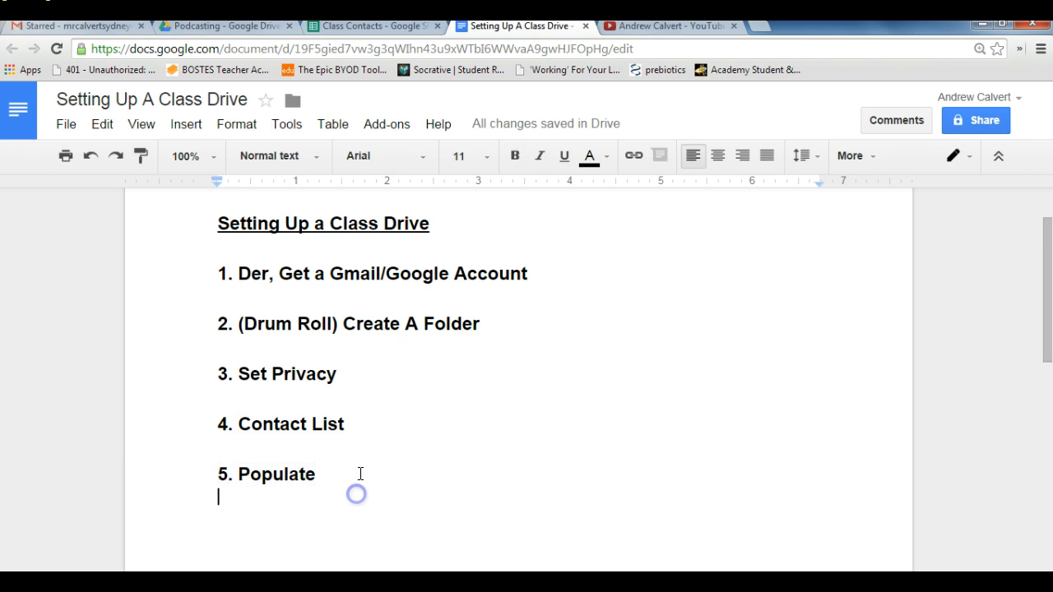
Step: Return to Google Drive, collapse Class Resources, and open the Feature Articles folder within folder 10 of English Faculty
{"action": "left_click", "coordinate": [227, 28]}
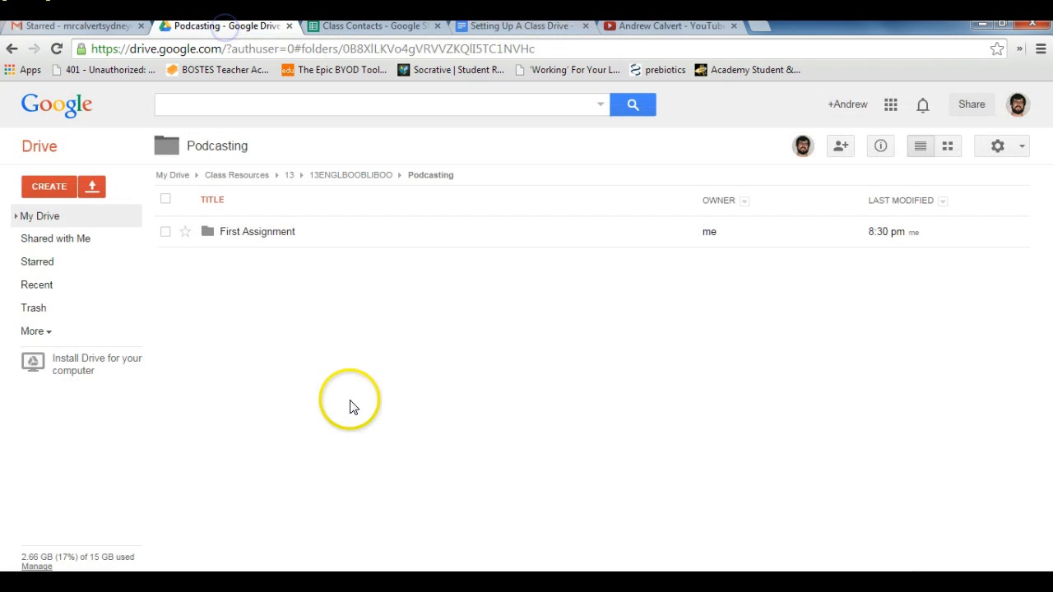
{"action": "left_click", "coordinate": [17, 218]}
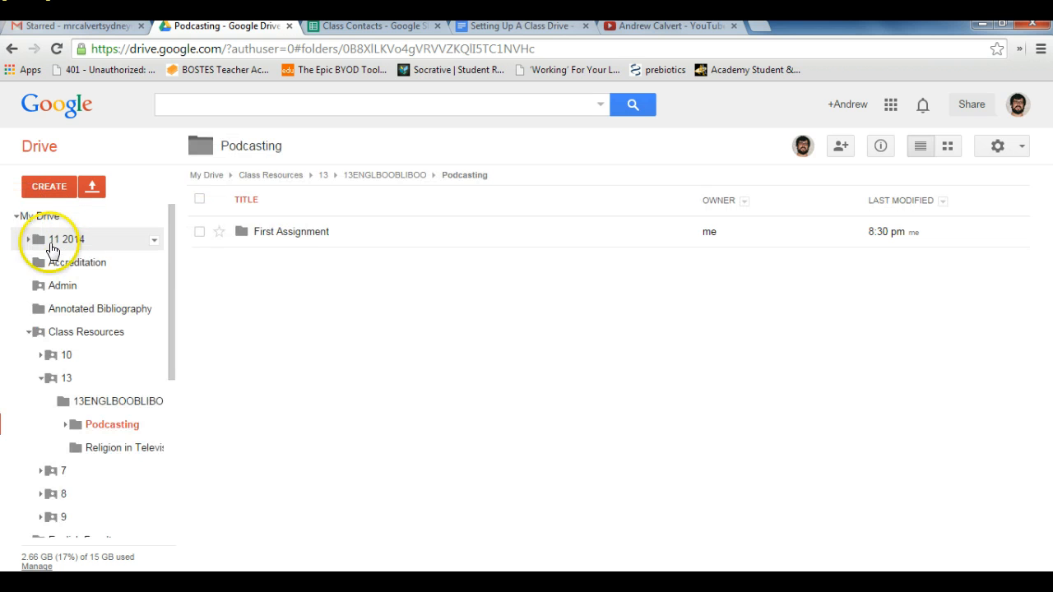
{"action": "left_click", "coordinate": [26, 333]}
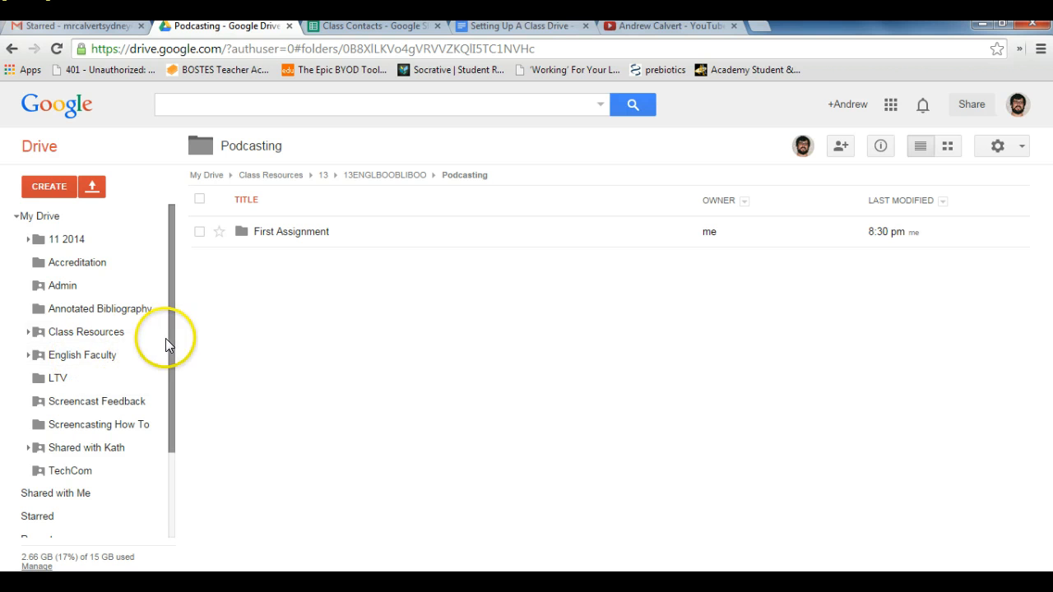
{"action": "mouse_move", "coordinate": [168, 337]}
{"action": "left_mouse_down"}
{"action": "mouse_move", "coordinate": [165, 416]}
{"action": "mouse_move", "coordinate": [167, 323]}
{"action": "left_mouse_up"}
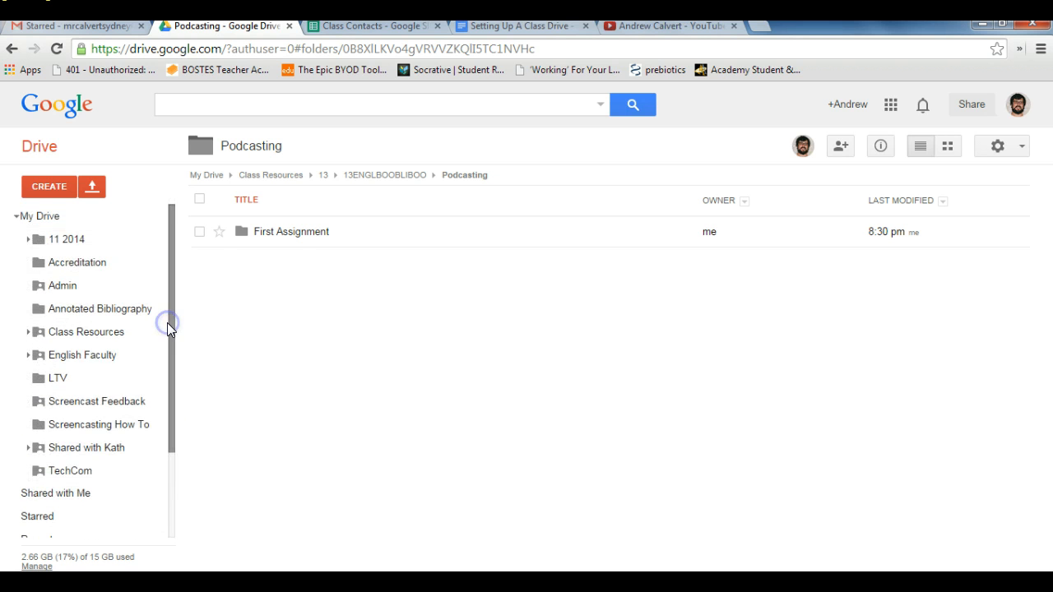
{"action": "left_click", "coordinate": [74, 360]}
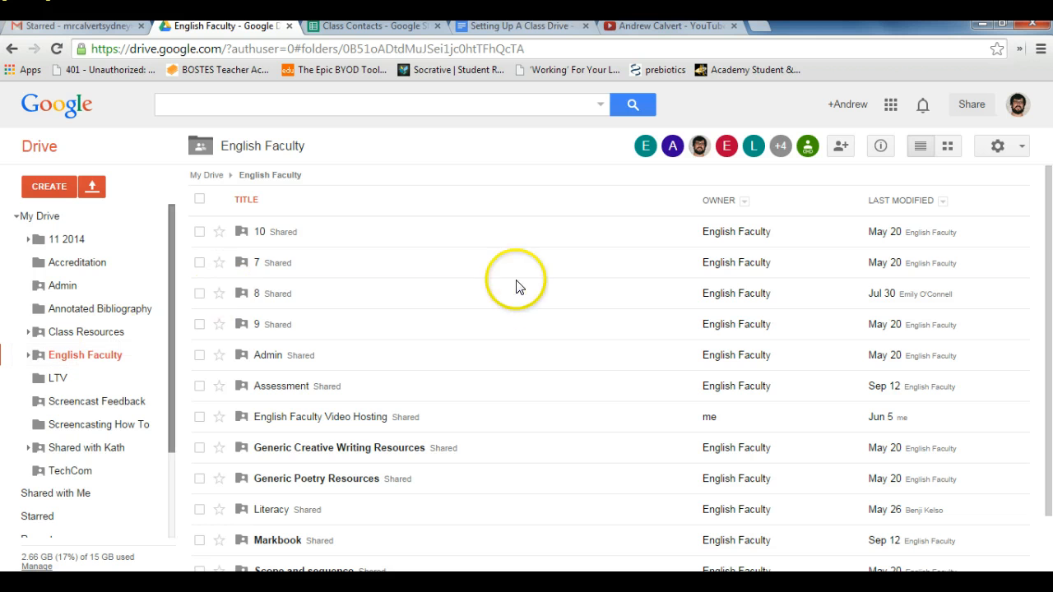
{"action": "left_click", "coordinate": [260, 233]}
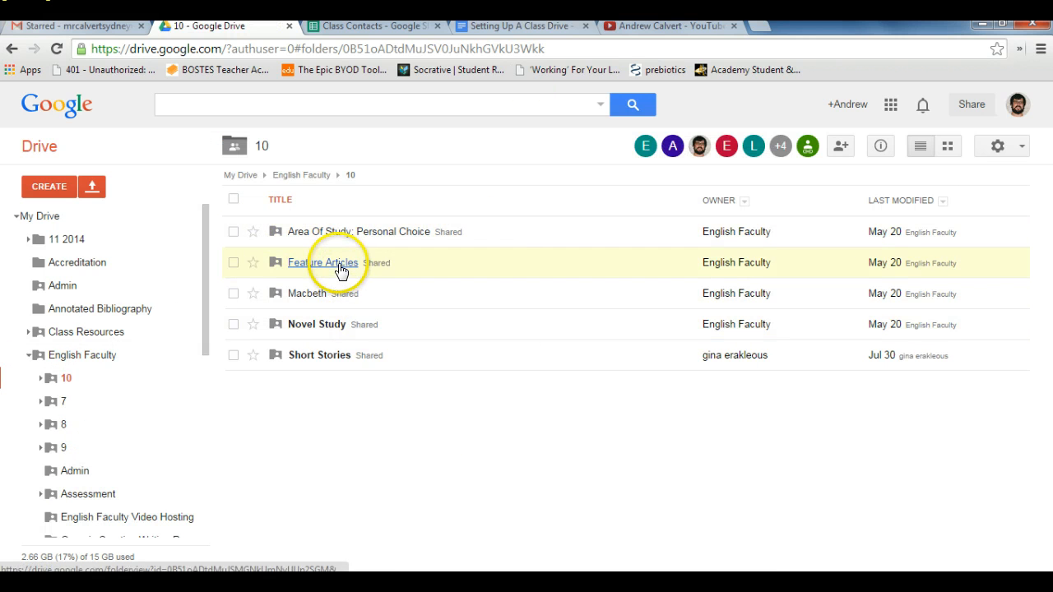
{"action": "left_click", "coordinate": [340, 271]}
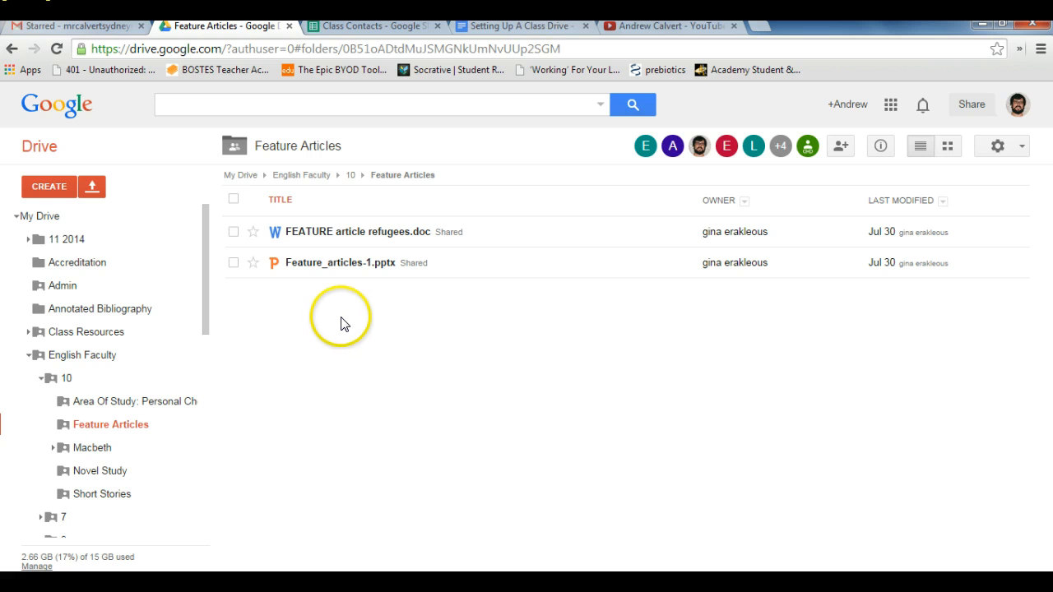
Step: Try to move "FEATURE article refugees.doc" into Class Resources > 13 > 13ENGLBOOBLIBOO, cancelling at the shared-folder confirmation
{"action": "left_click", "coordinate": [233, 232]}
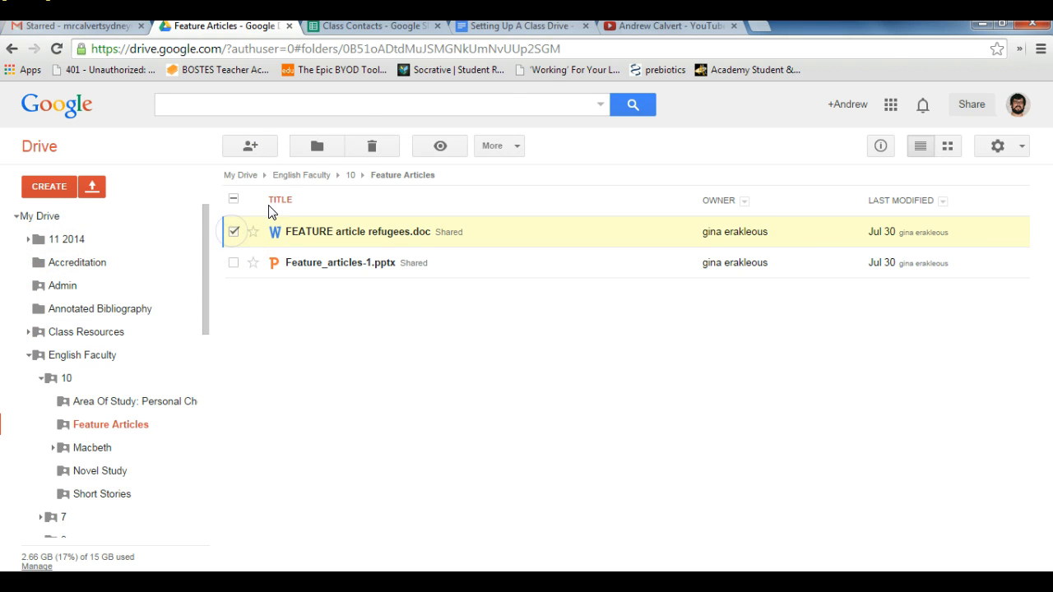
{"action": "left_click", "coordinate": [321, 147]}
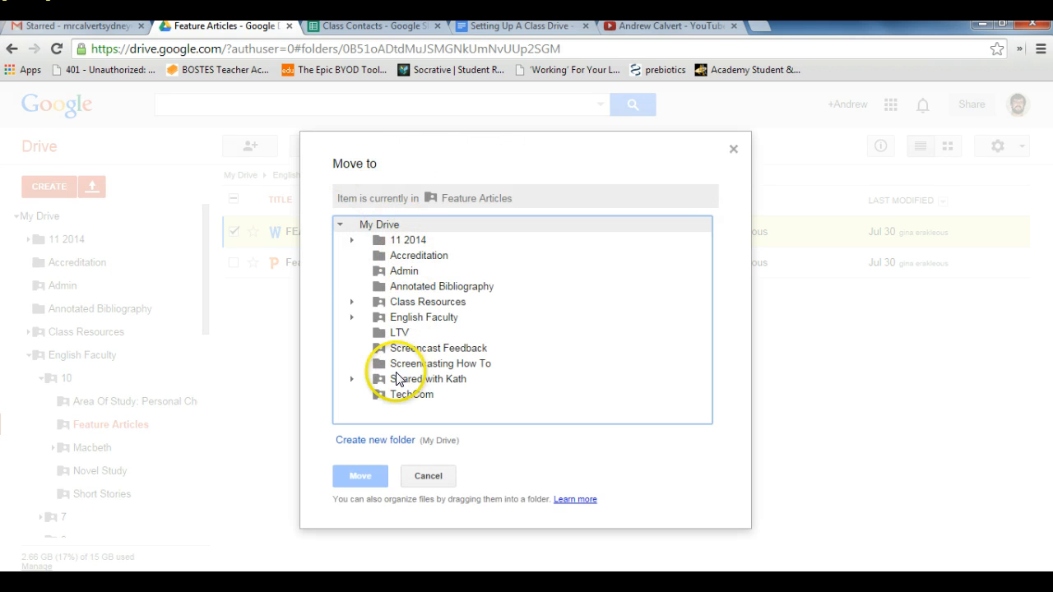
{"action": "left_click", "coordinate": [352, 304]}
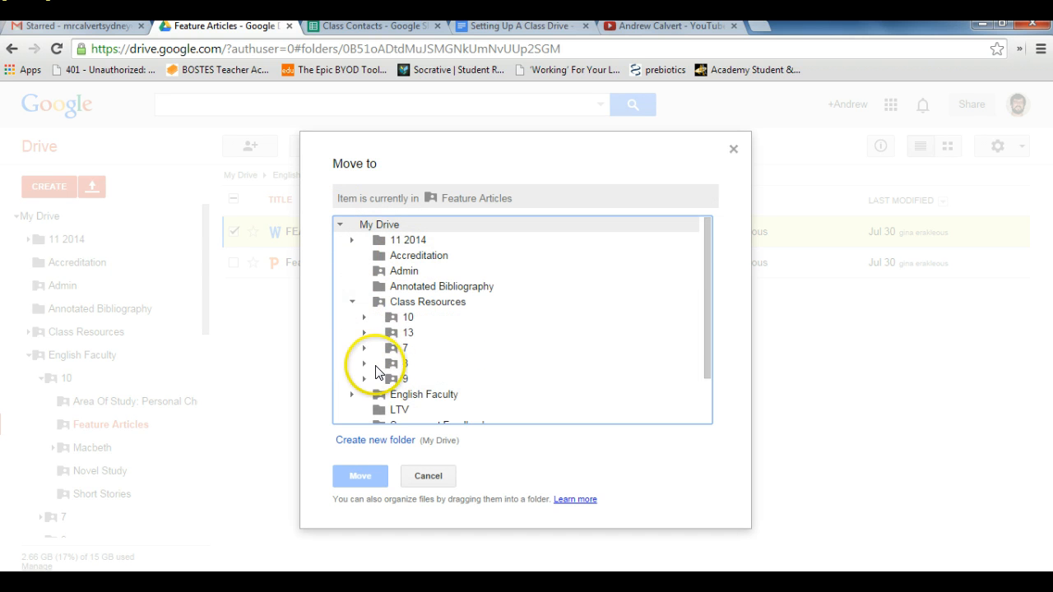
{"action": "left_click", "coordinate": [364, 333]}
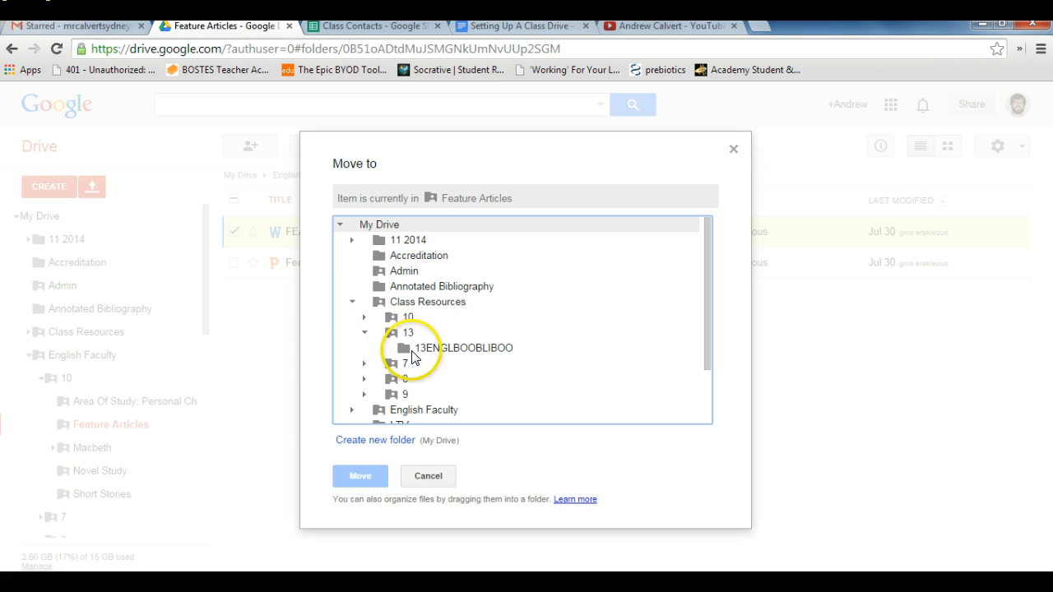
{"action": "left_click", "coordinate": [399, 349]}
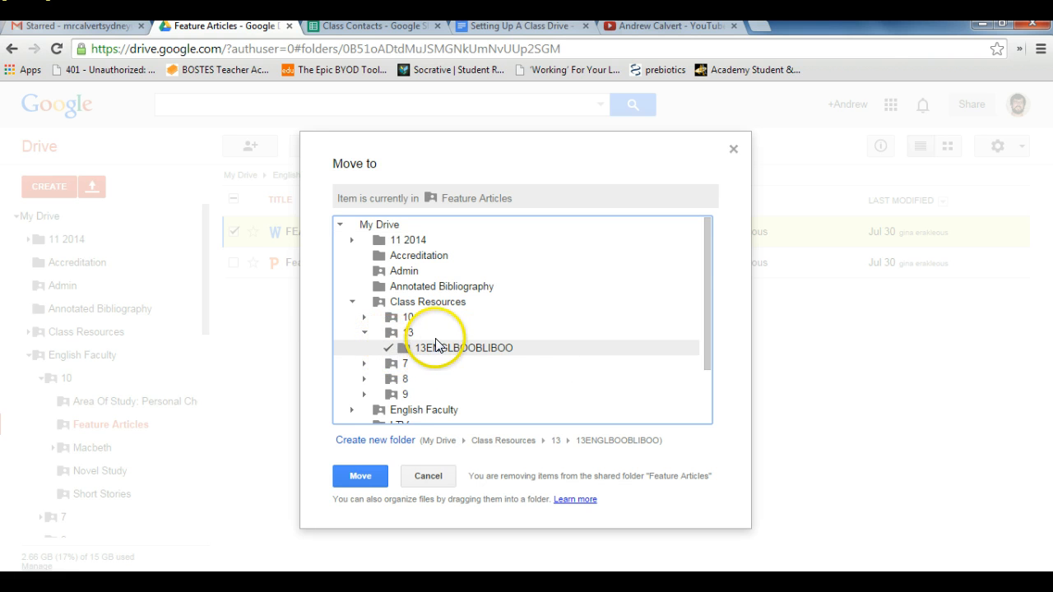
{"action": "left_click", "coordinate": [360, 478]}
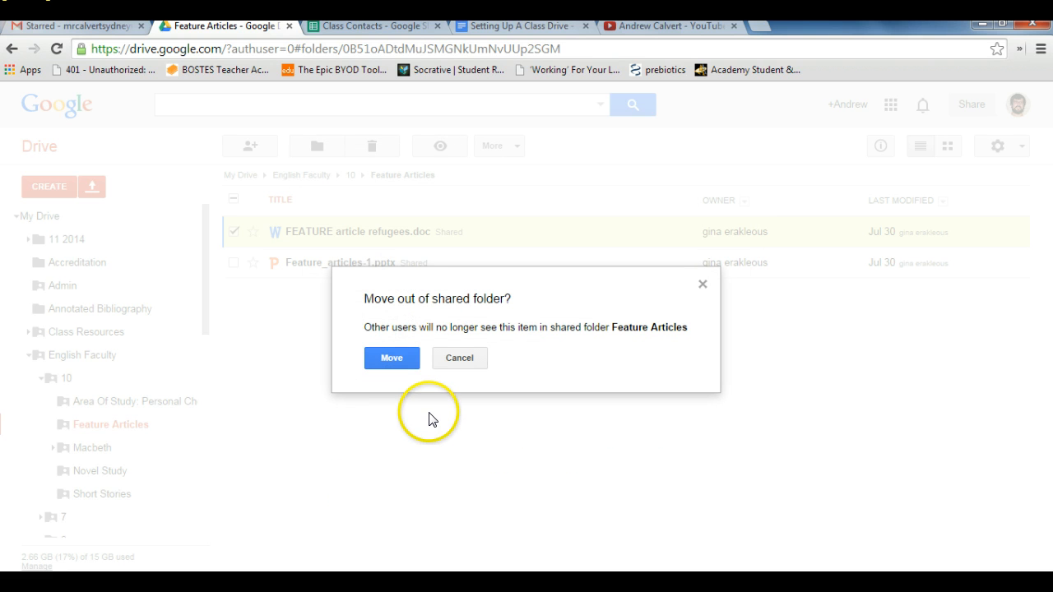
{"action": "left_click", "coordinate": [454, 360]}
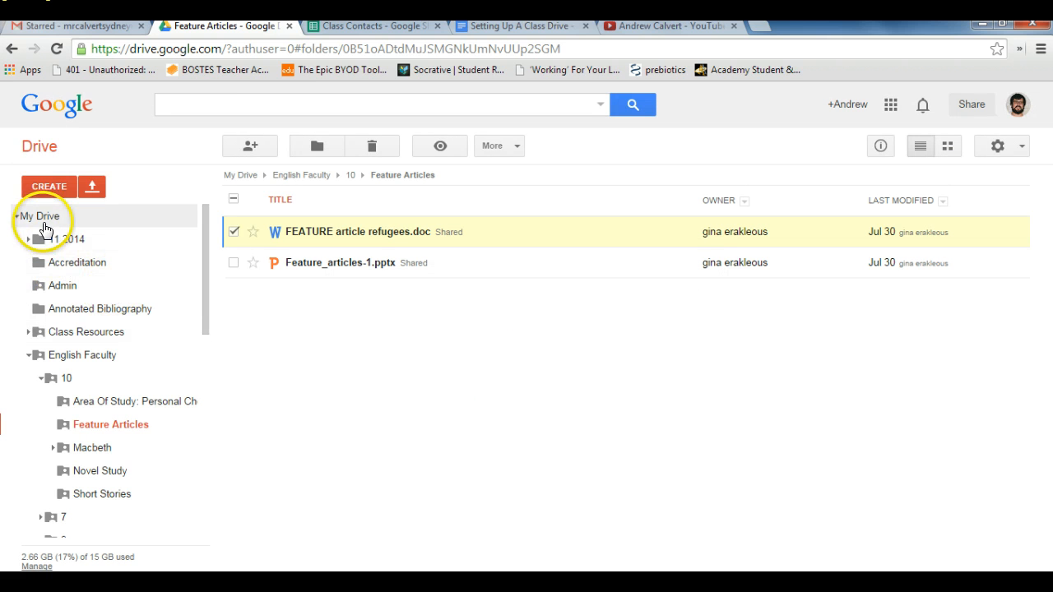